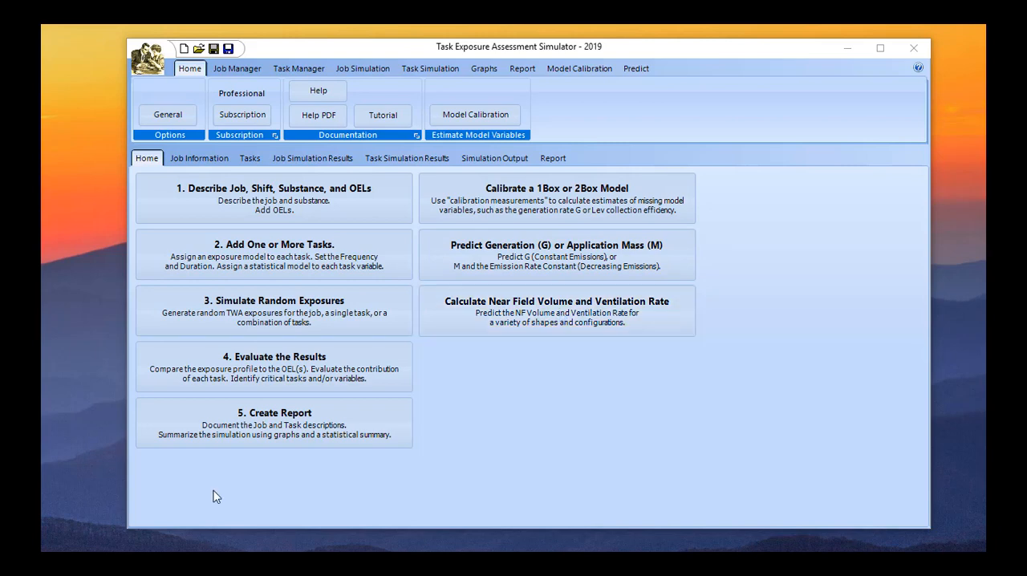
View the TEAS help manual PDF and the tutorial PDF.
left_click(318, 120)
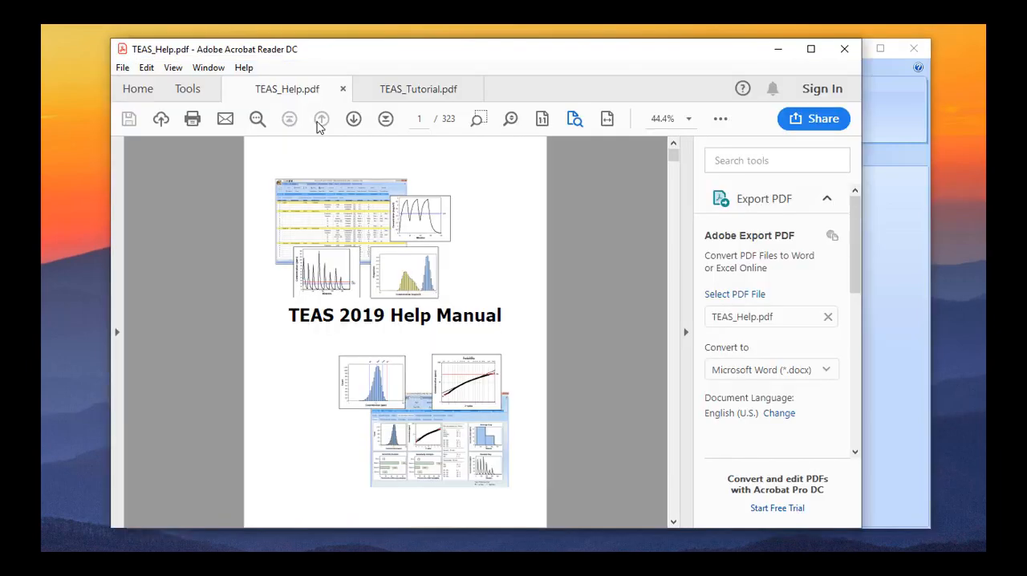
left_click(409, 89)
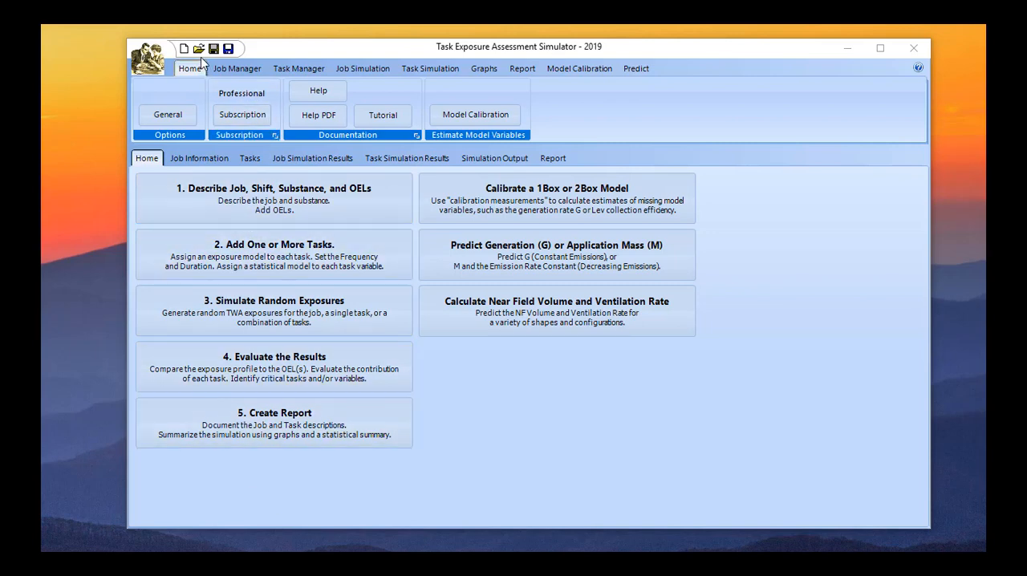
Open the file "03b - 2Box Constant Emissions - exposure profile.teas" from the Parts Cleaning folder.
left_click(199, 49)
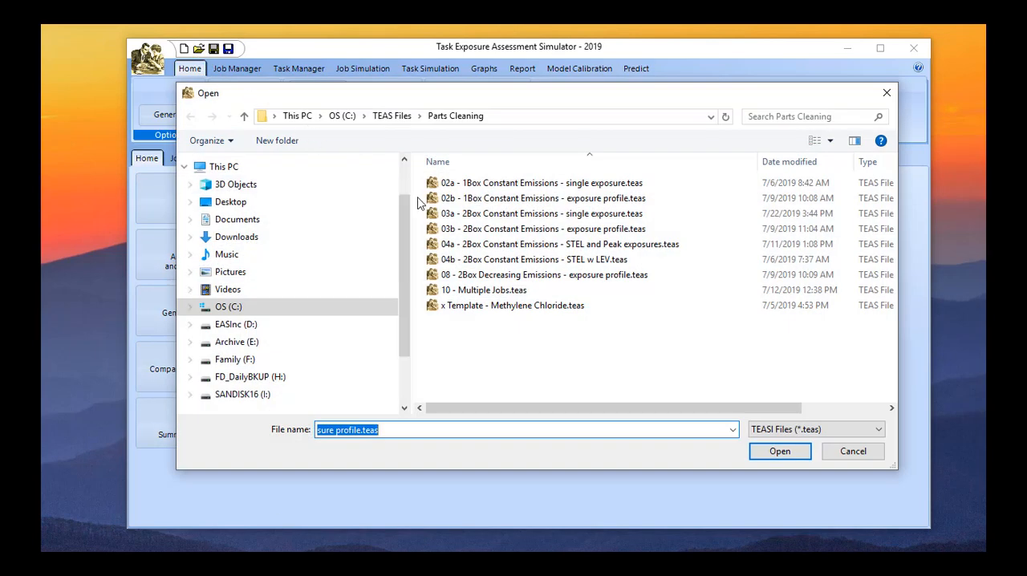
left_click(516, 231)
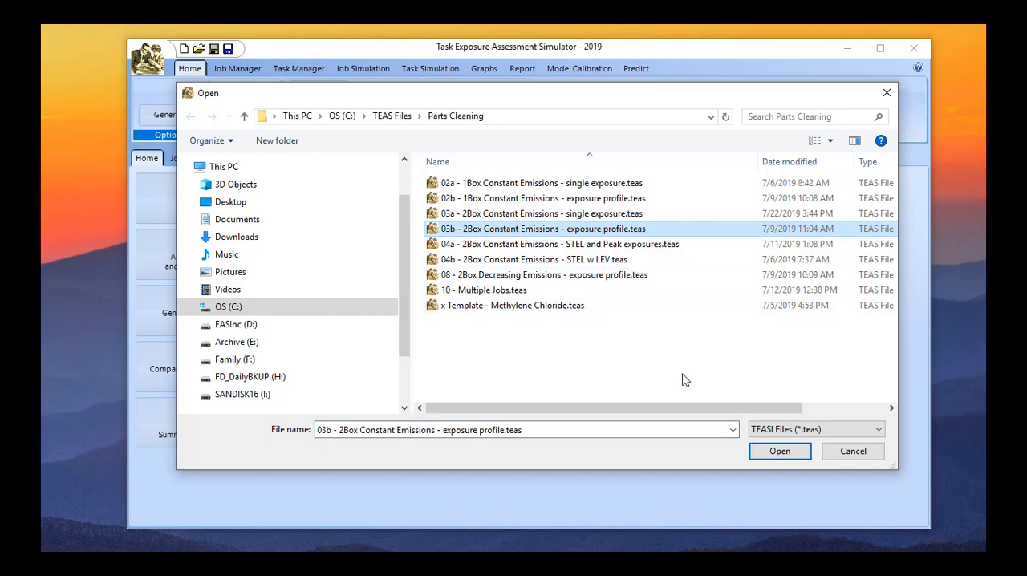
left_click(777, 451)
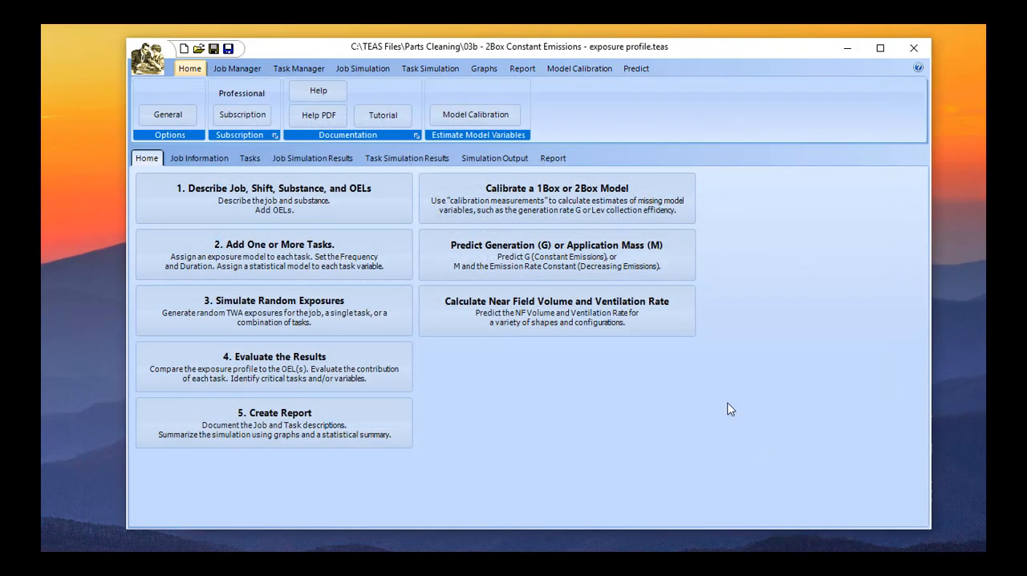
In the job description, set the output units to ppm with 1 decimal place.
left_click(277, 190)
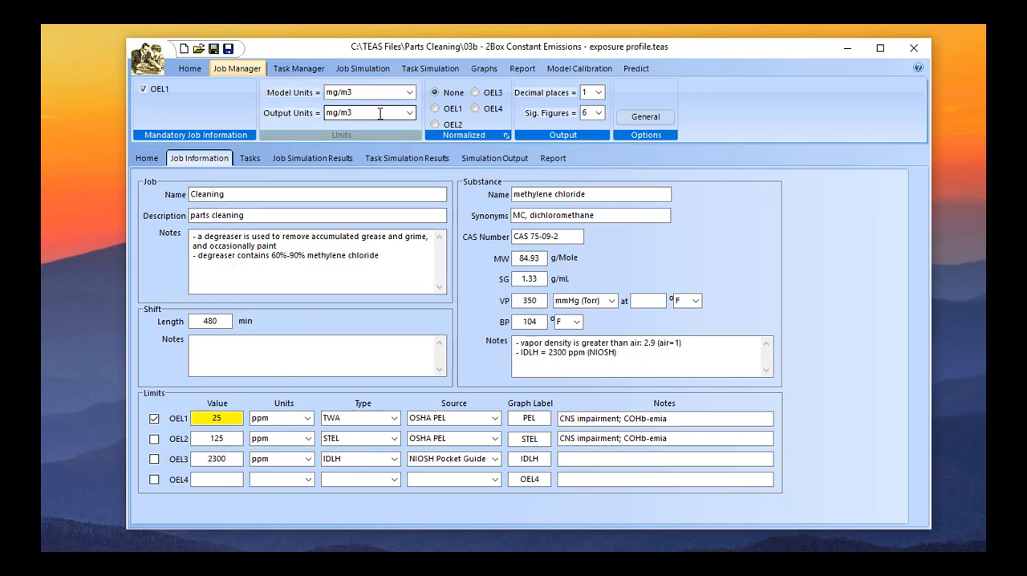
left_click(410, 115)
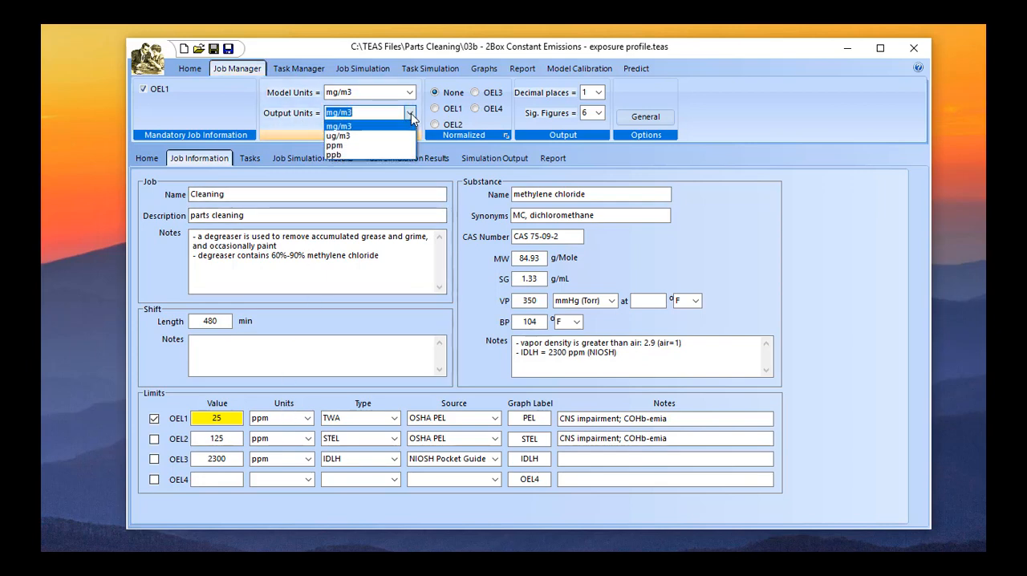
left_click(378, 144)
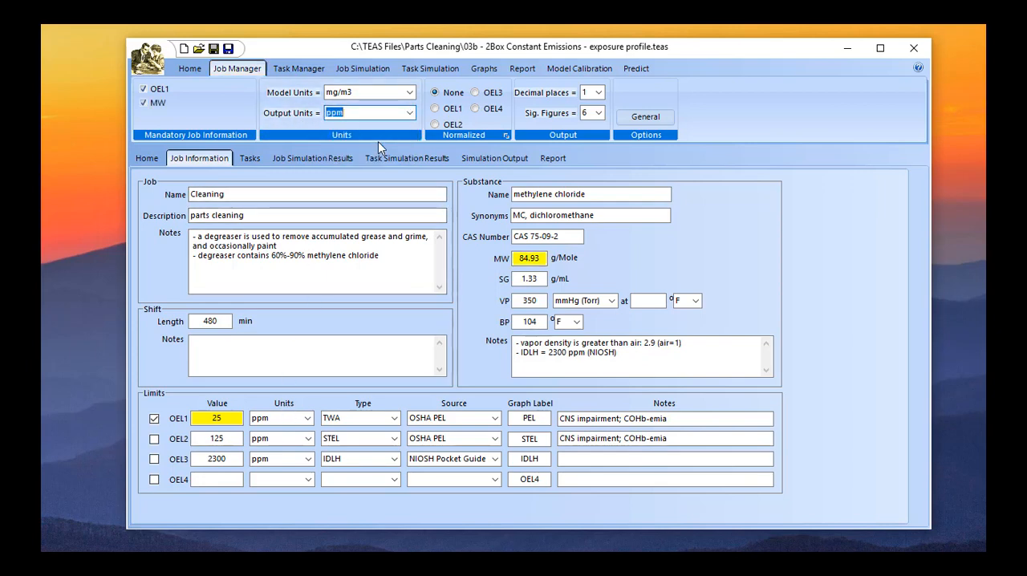
left_click(598, 92)
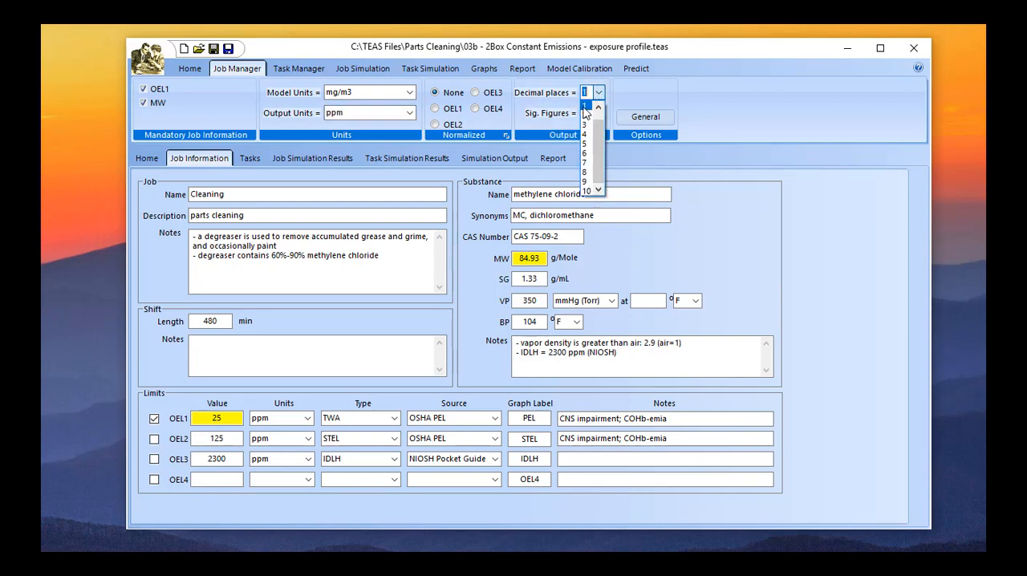
left_click(584, 107)
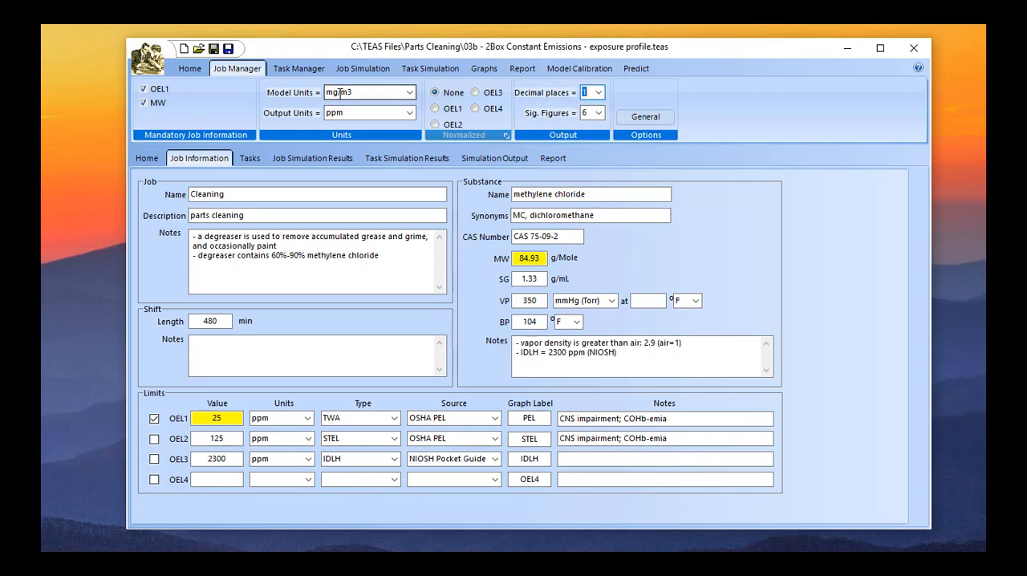
Add two new tasks below the Cleaning task in the task list and delete both of them.
left_click(303, 72)
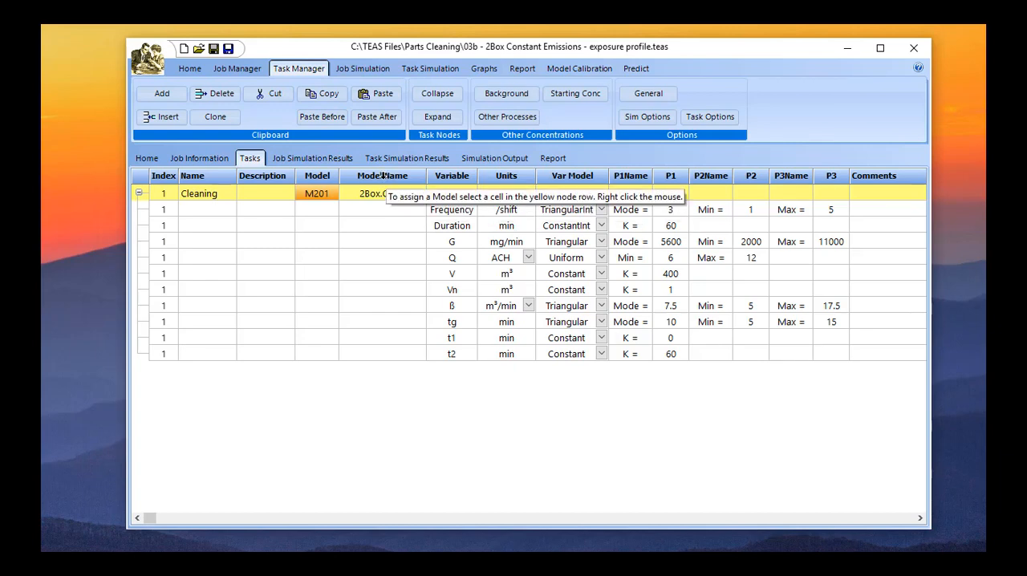
left_click(160, 94)
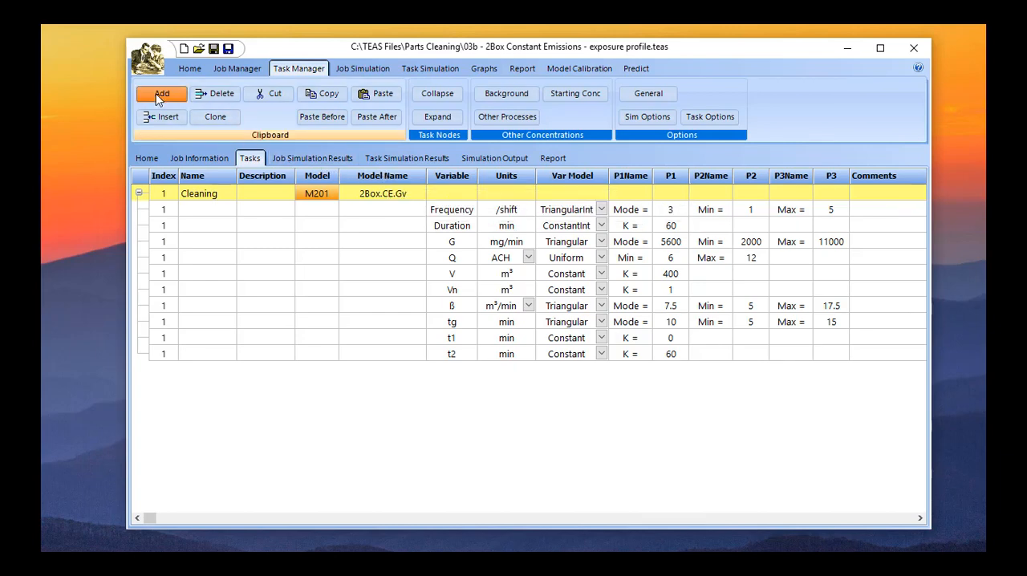
left_click(158, 96)
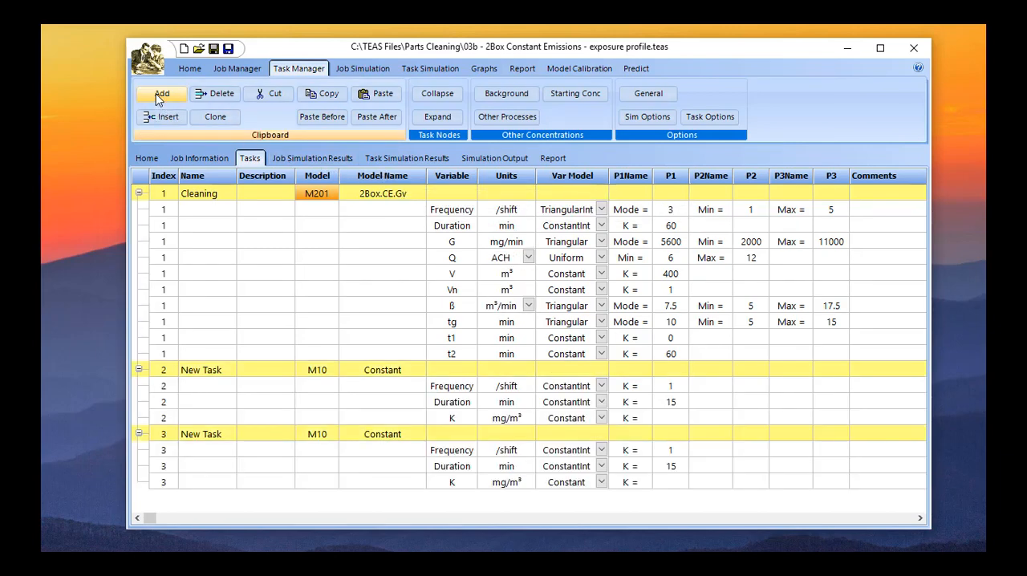
left_click(249, 369)
left_click(210, 370)
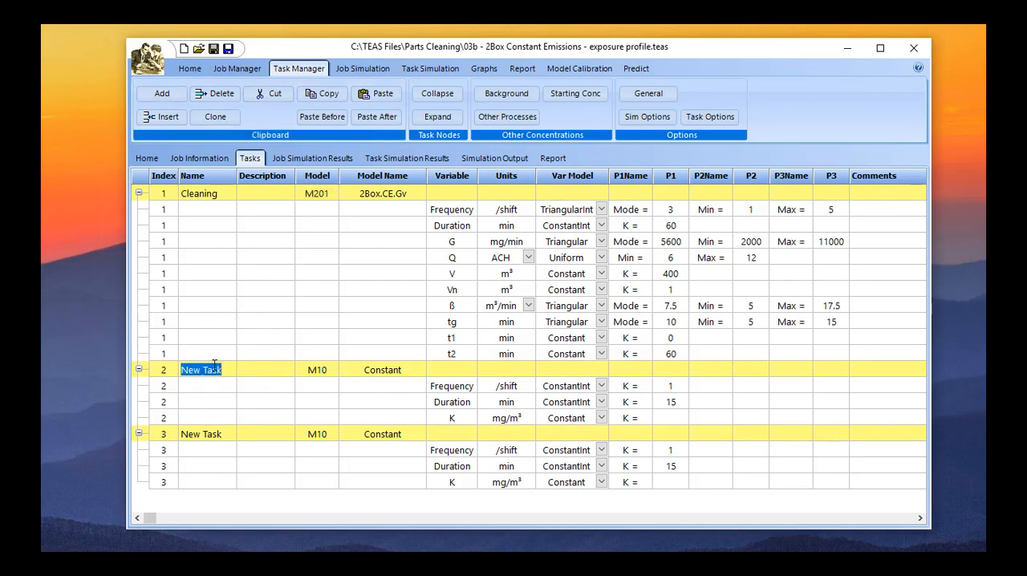
left_click(211, 95)
left_click(210, 95)
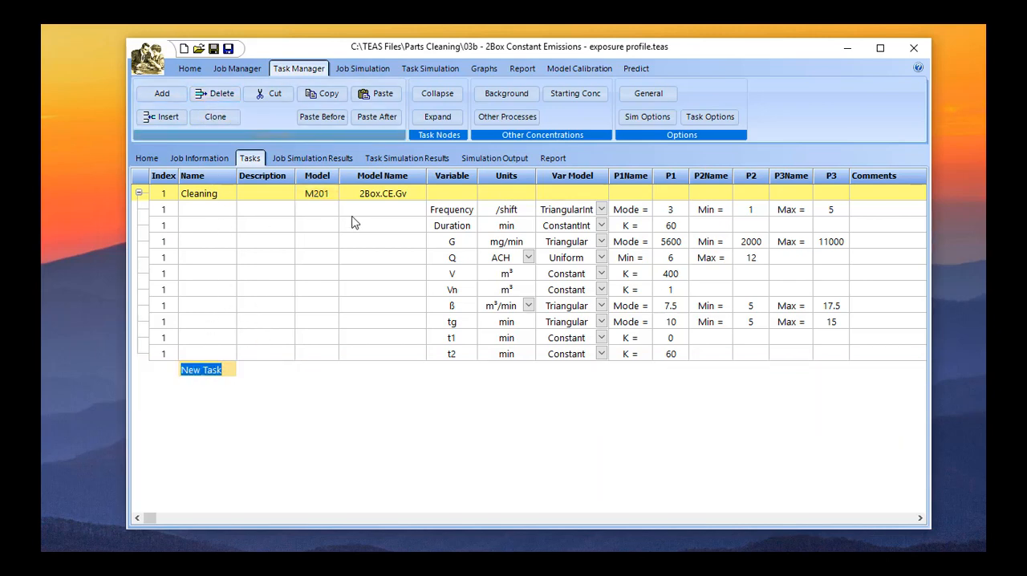
Examine the Frequency and Duration variables of the Cleaning task.
left_click(449, 210)
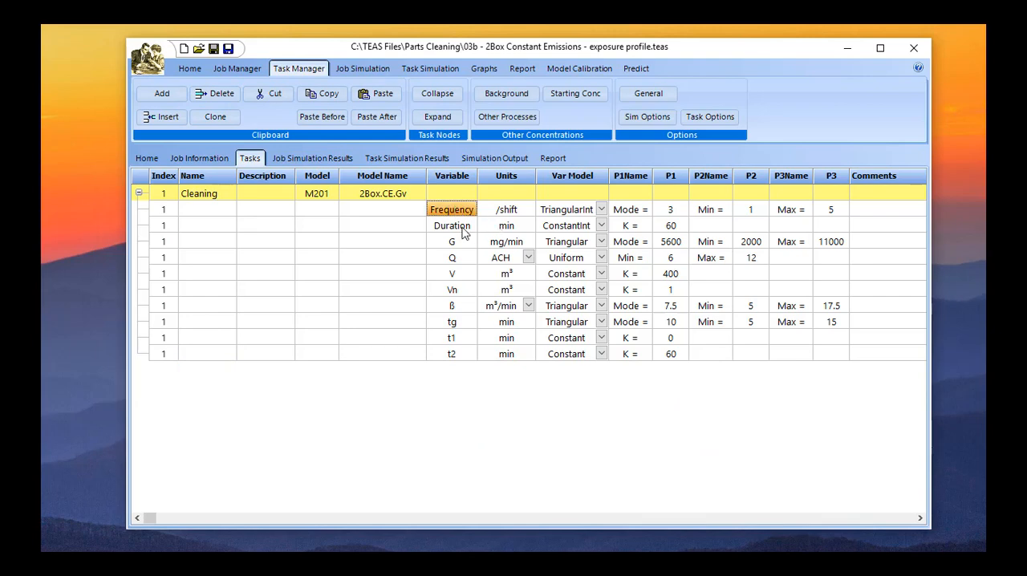
left_click(463, 228)
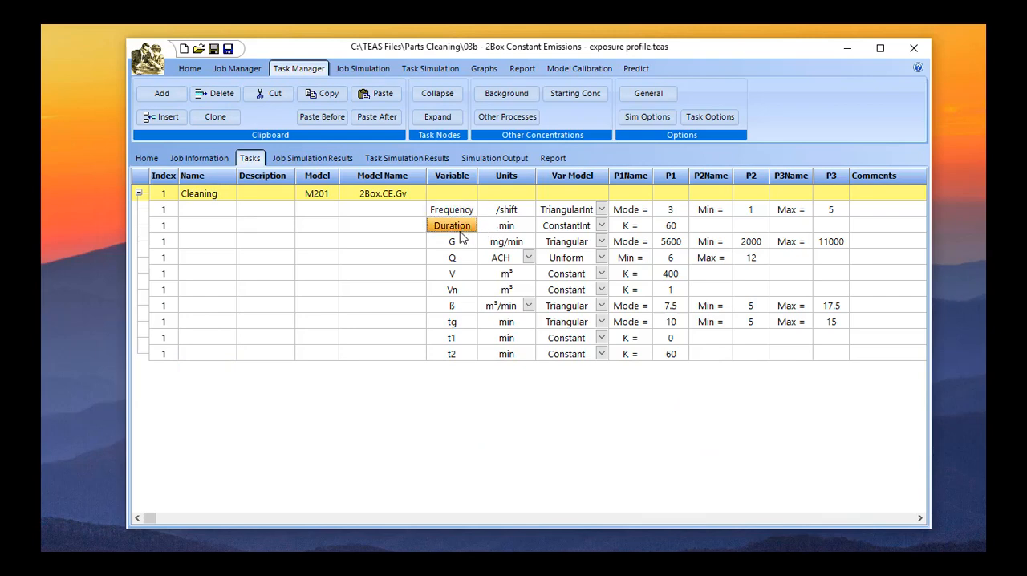
Preview the 1 Box and 2 Box model options for the Cleaning task, including LEV, LEV w/ Return and recirculated ventilation, without assigning a different model.
left_click(379, 196)
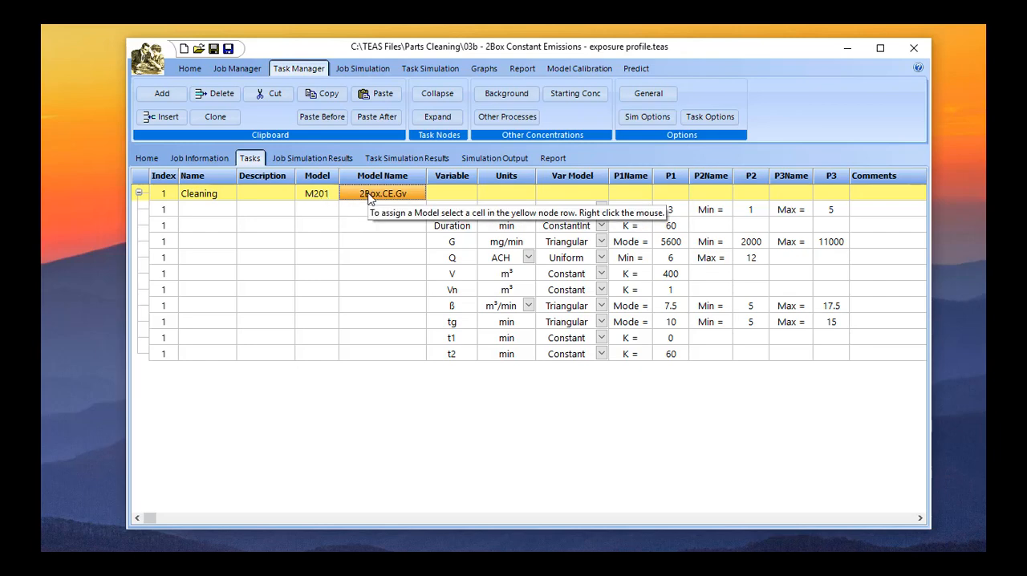
right_click(369, 199)
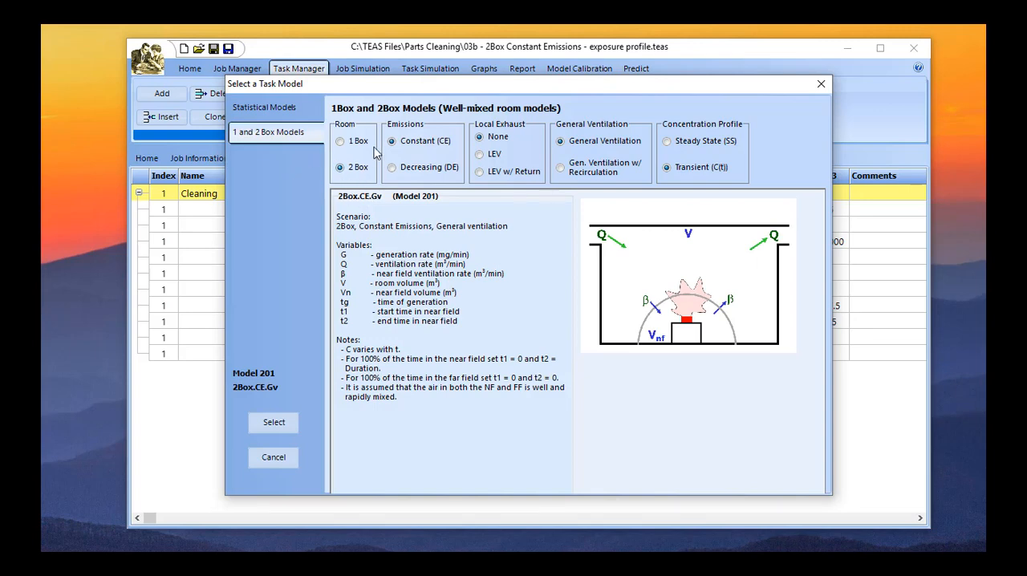
left_click(348, 141)
left_click(353, 166)
left_click(494, 157)
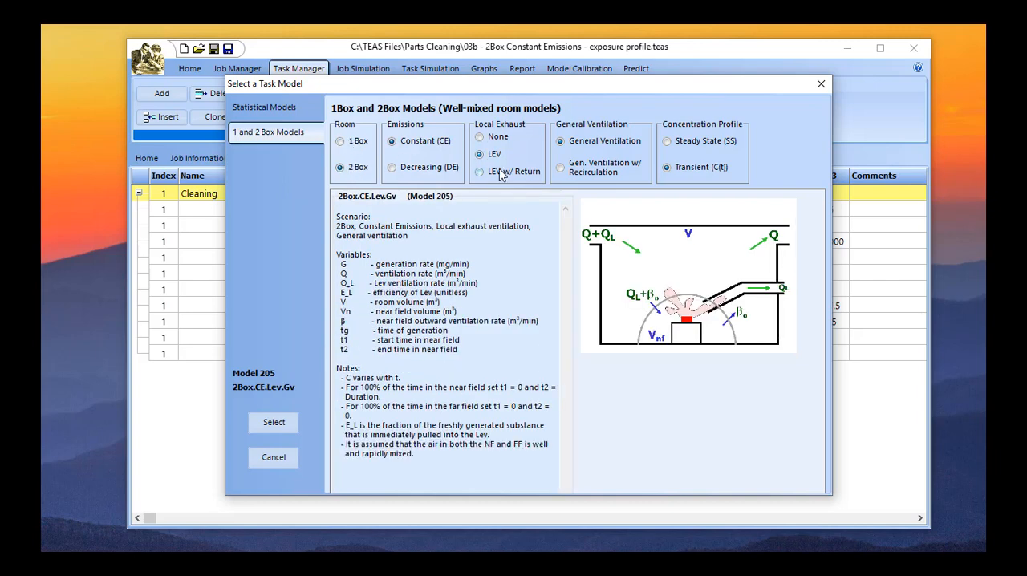
left_click(500, 173)
left_click(576, 170)
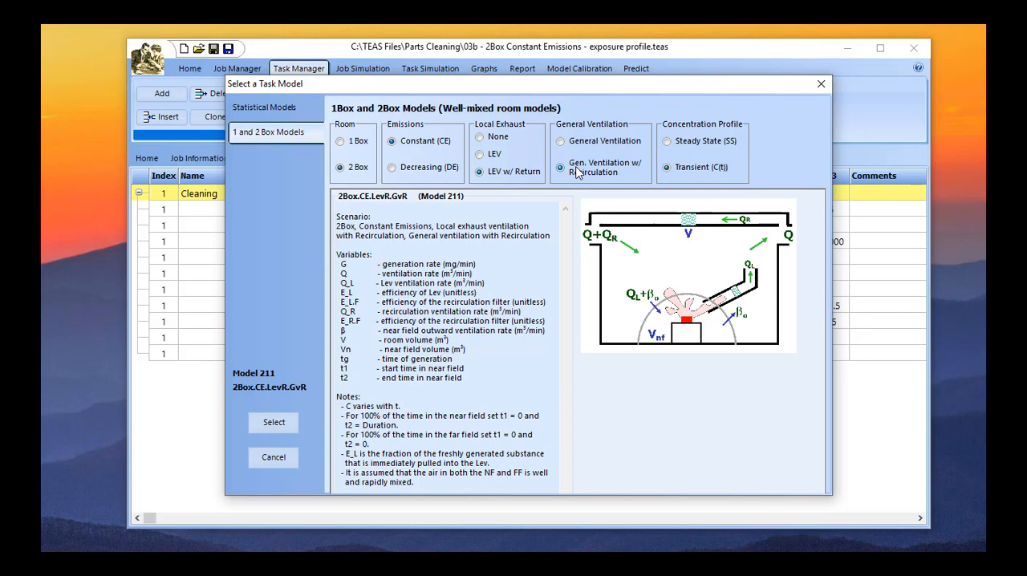
left_click(480, 137)
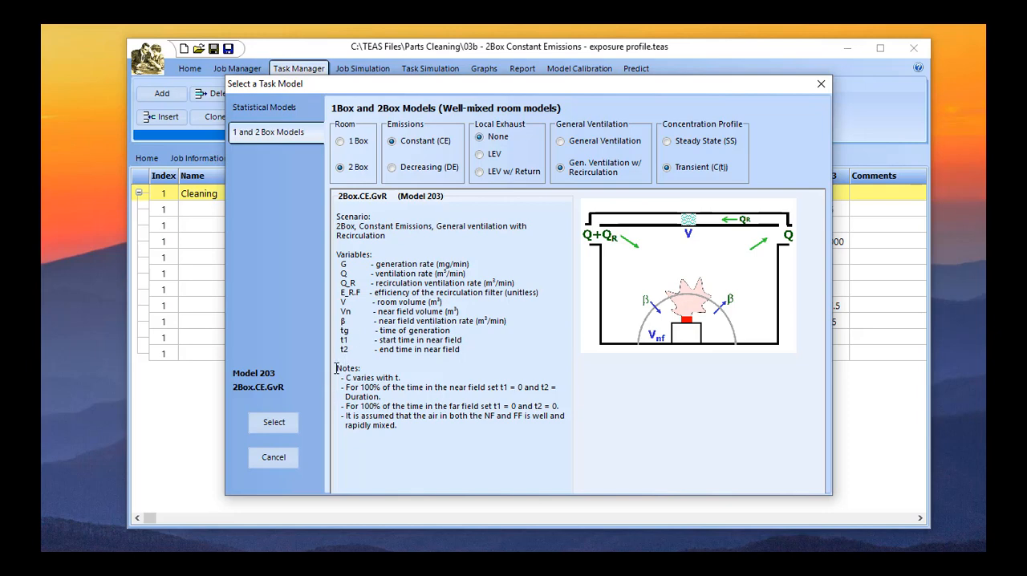
left_click(276, 423)
left_click(821, 85)
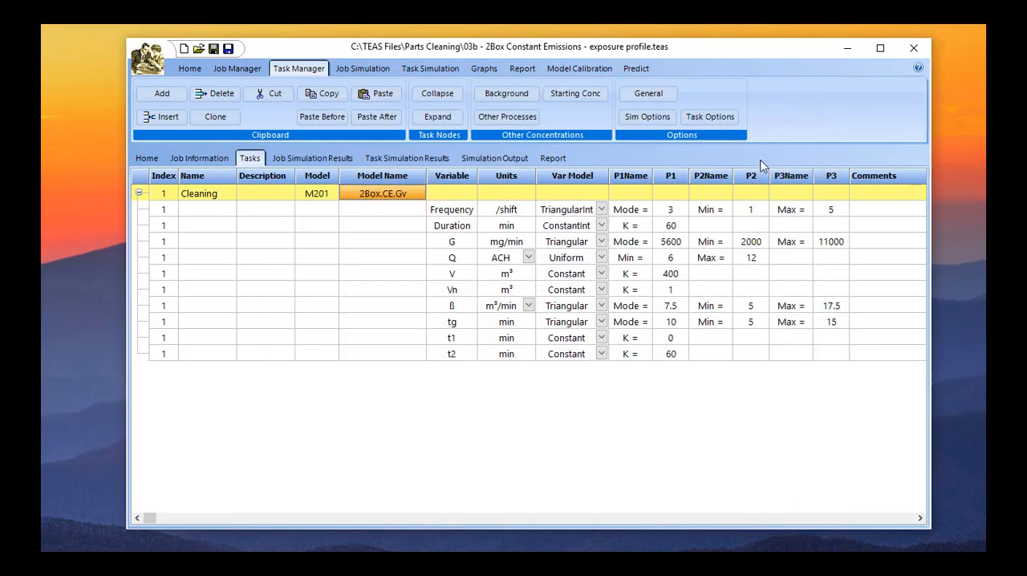
Examine the Cleaning task's model variables one by one: G, Q, V, Vn, β, tg, t1 and t2.
left_click(461, 245)
left_click(463, 262)
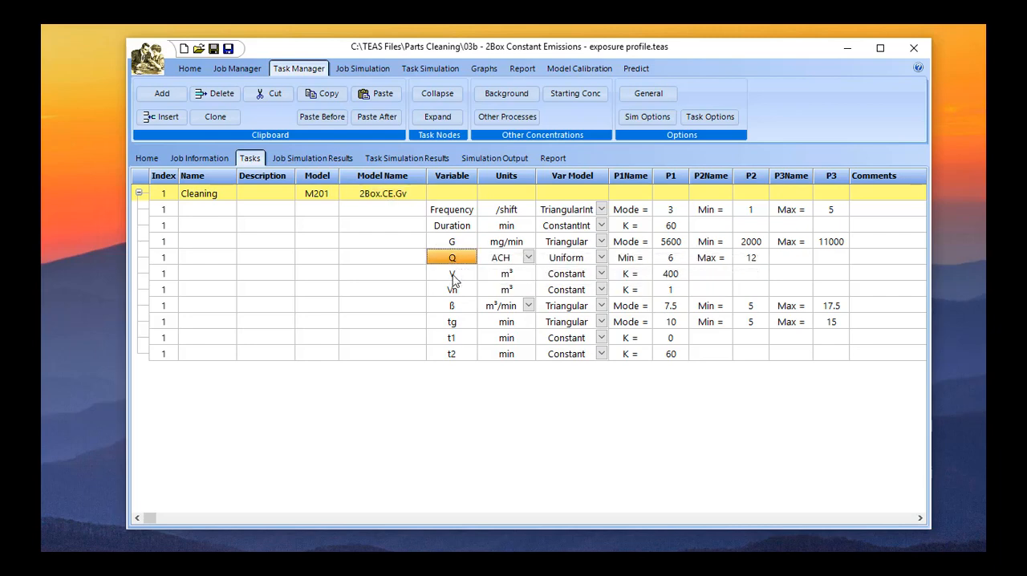
left_click(454, 277)
left_click(469, 293)
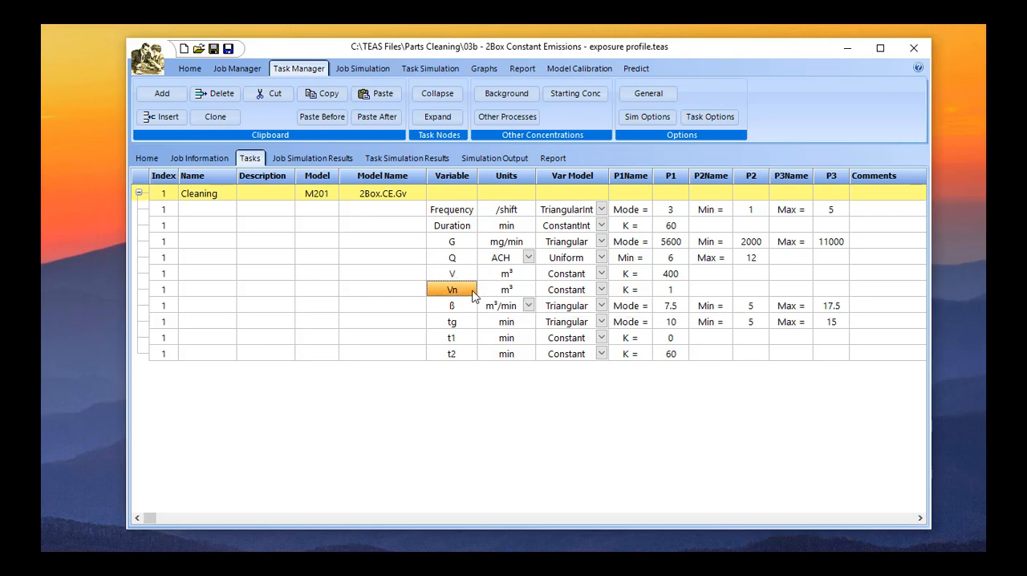
left_click(473, 309)
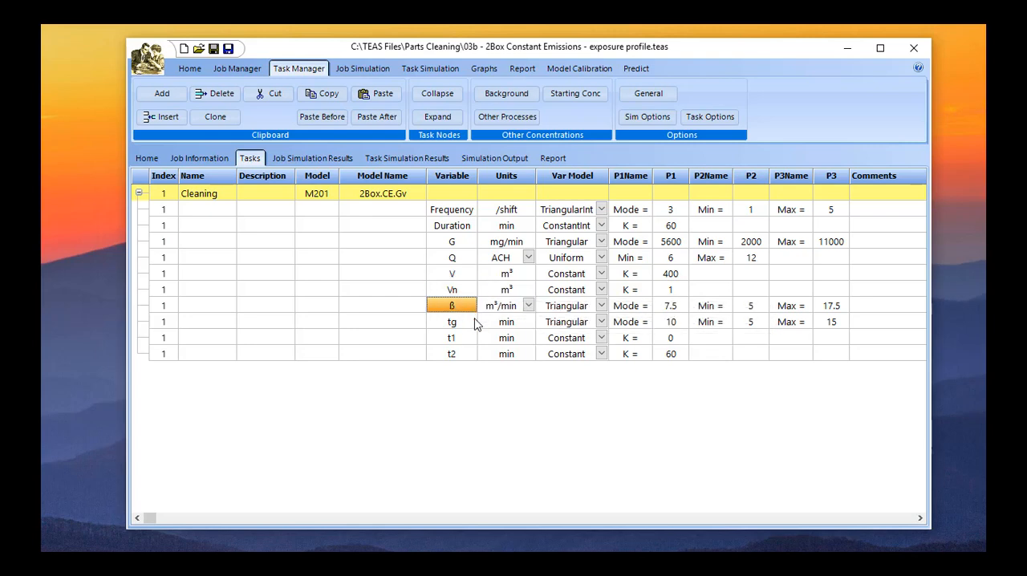
left_click(471, 324)
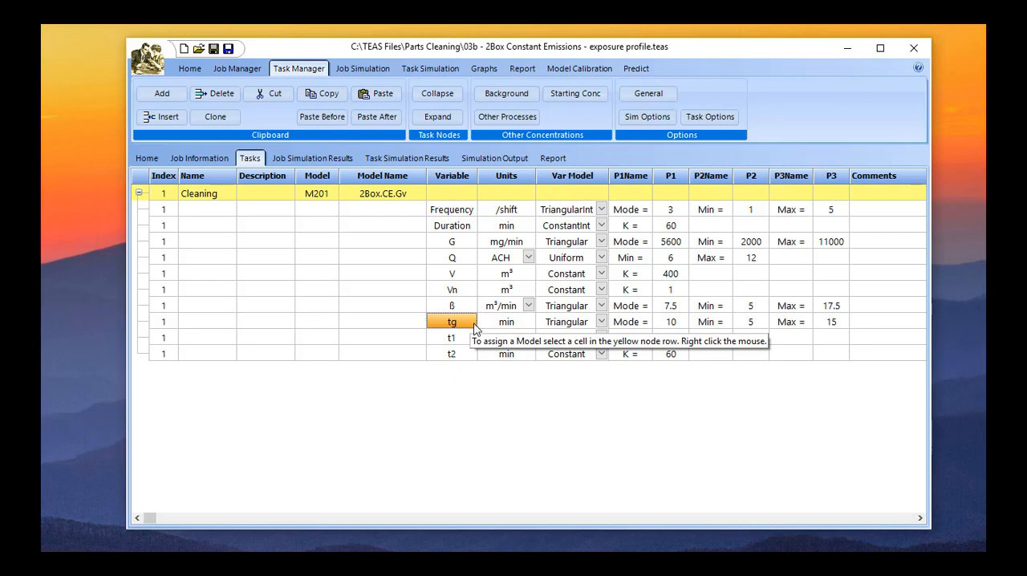
left_click(462, 338)
left_click(463, 355)
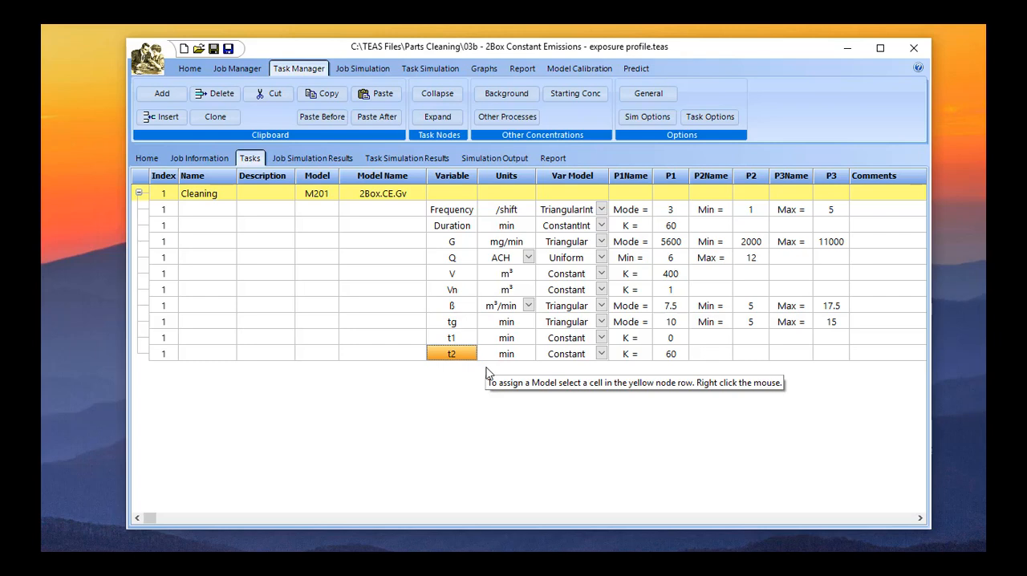
Check the constant values assigned to the near-field start time t1 and end time t2.
left_click(472, 340)
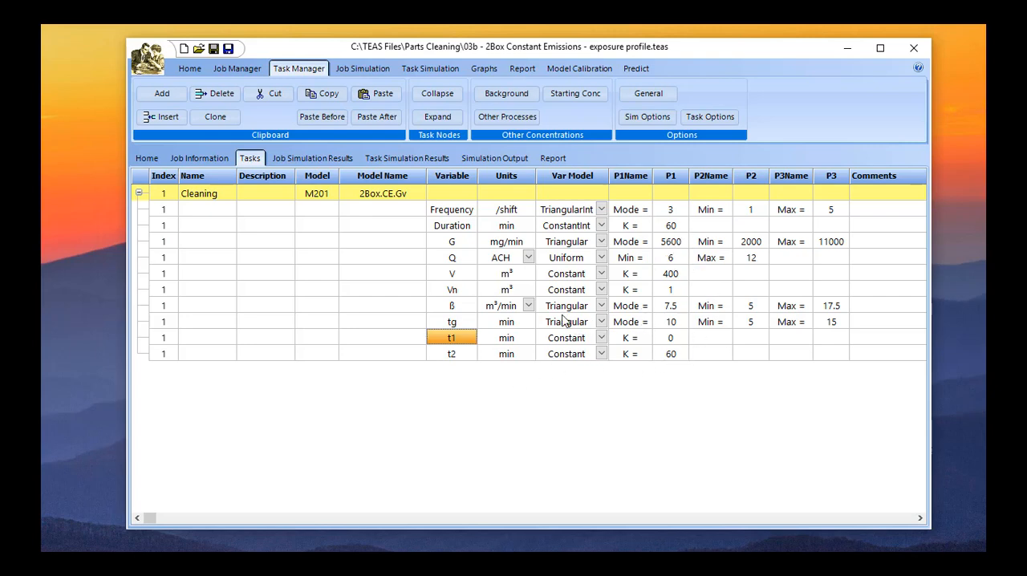
left_click(671, 339)
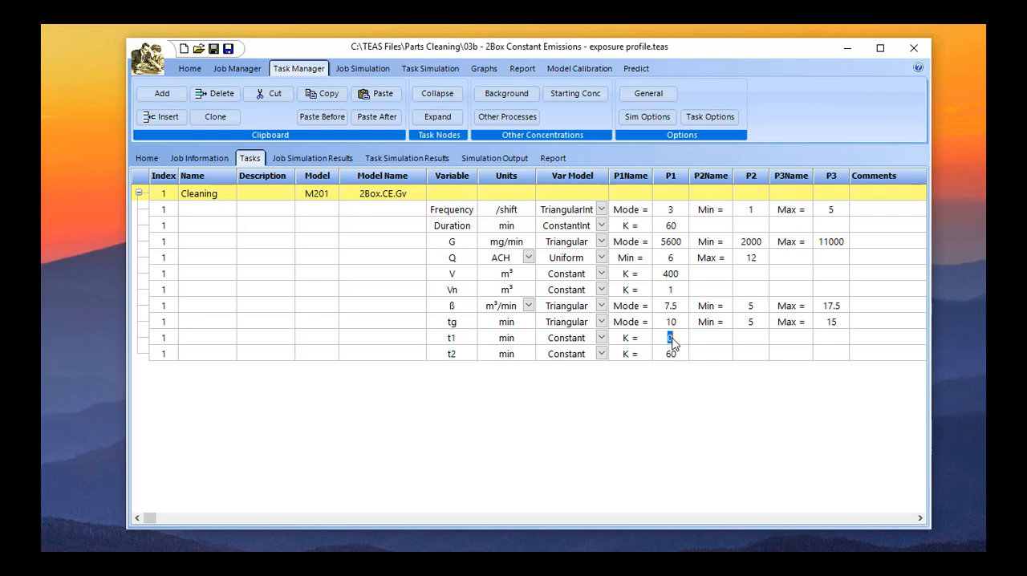
left_click(468, 353)
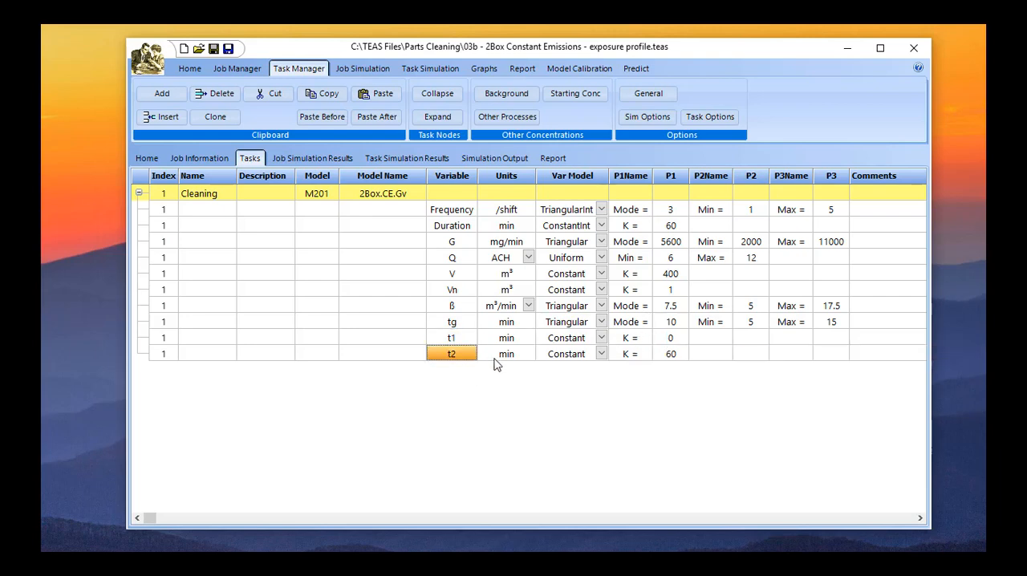
left_click(672, 355)
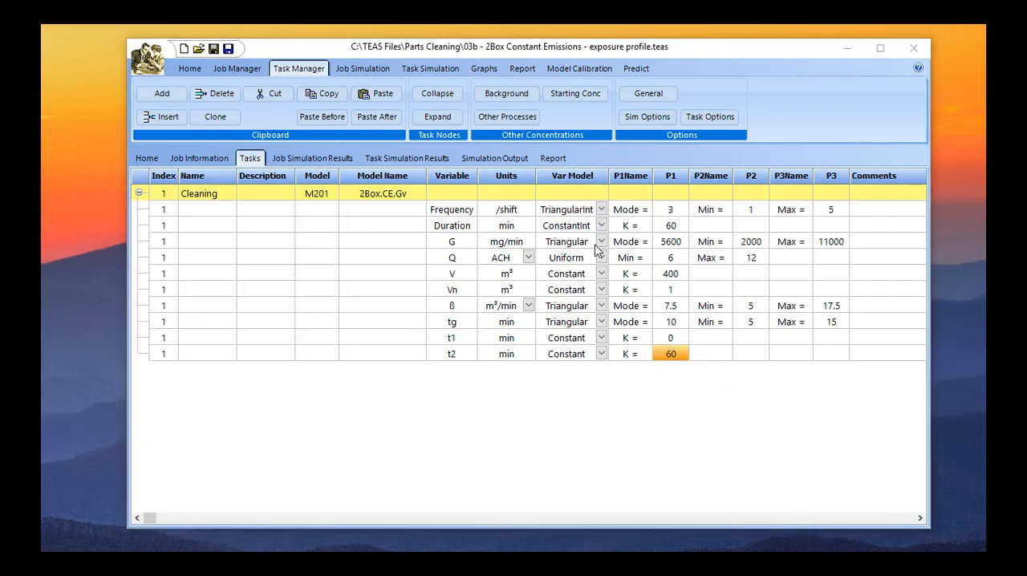
Check the distribution choices for G and the unit choices for Q, keeping Triangular and ACH.
left_click(581, 244)
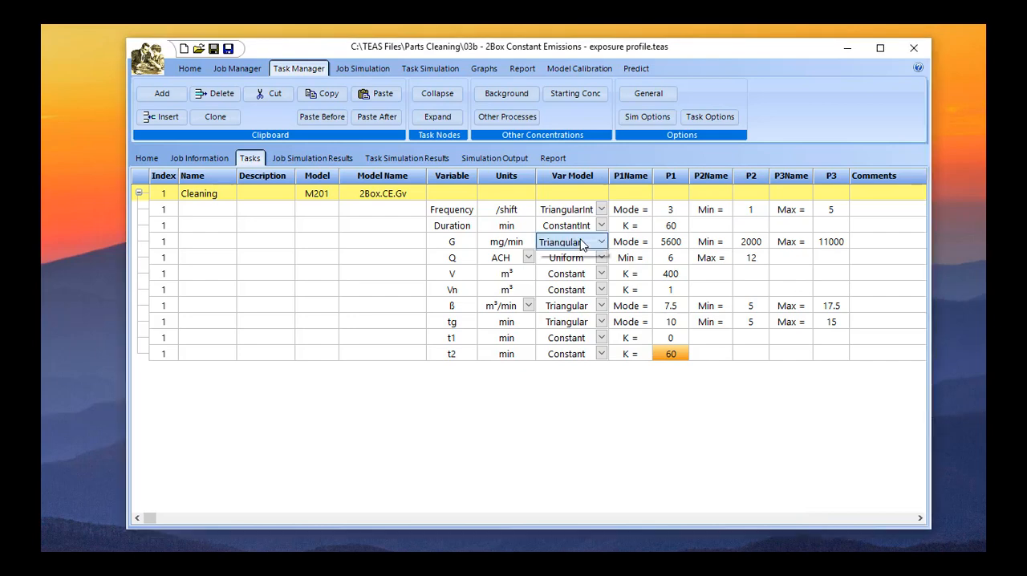
left_click(586, 294)
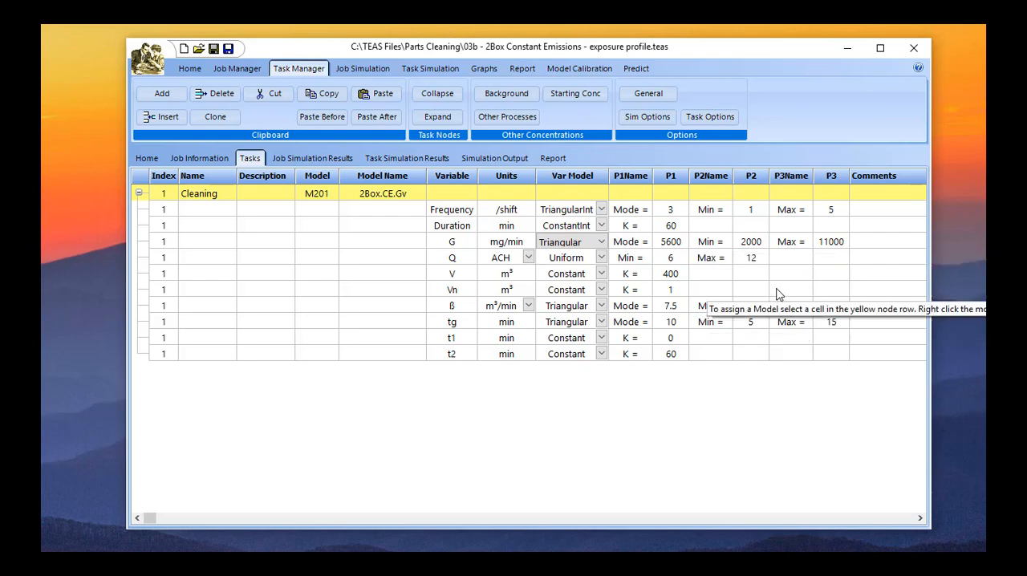
left_click(529, 259)
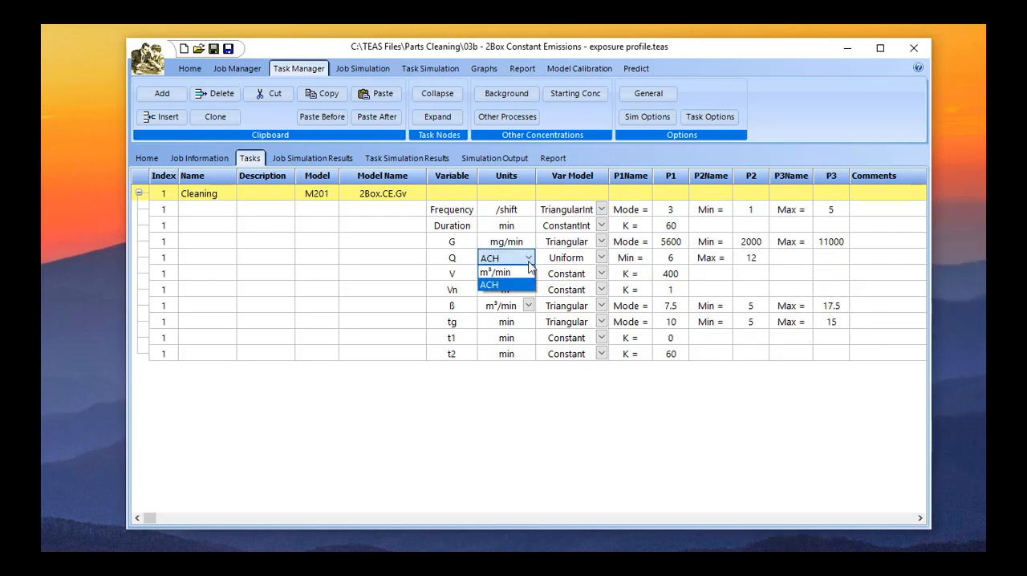
left_click(508, 283)
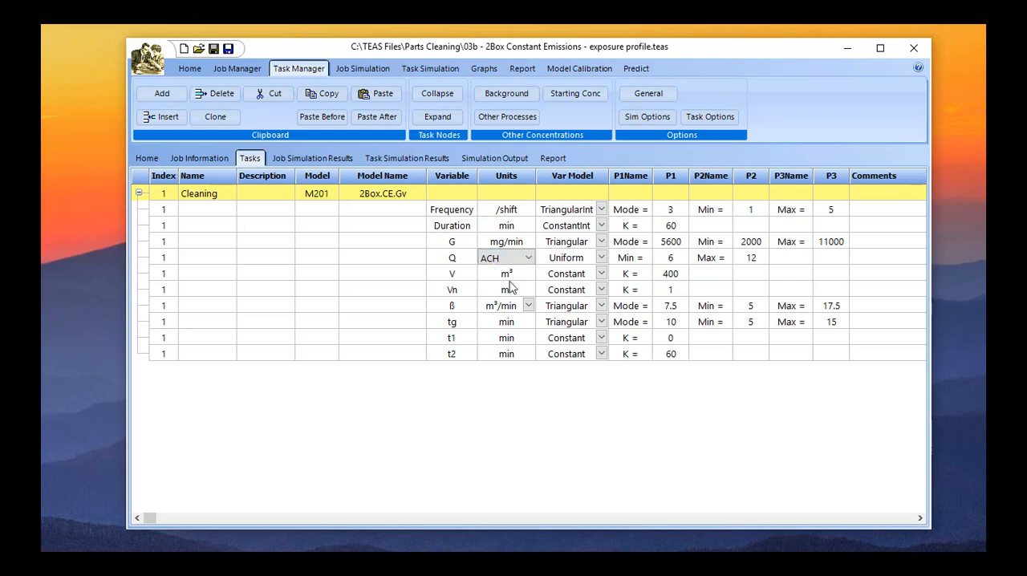
Inspect the first parameter values of Q, V and Vn in the Cleaning task.
left_click(674, 259)
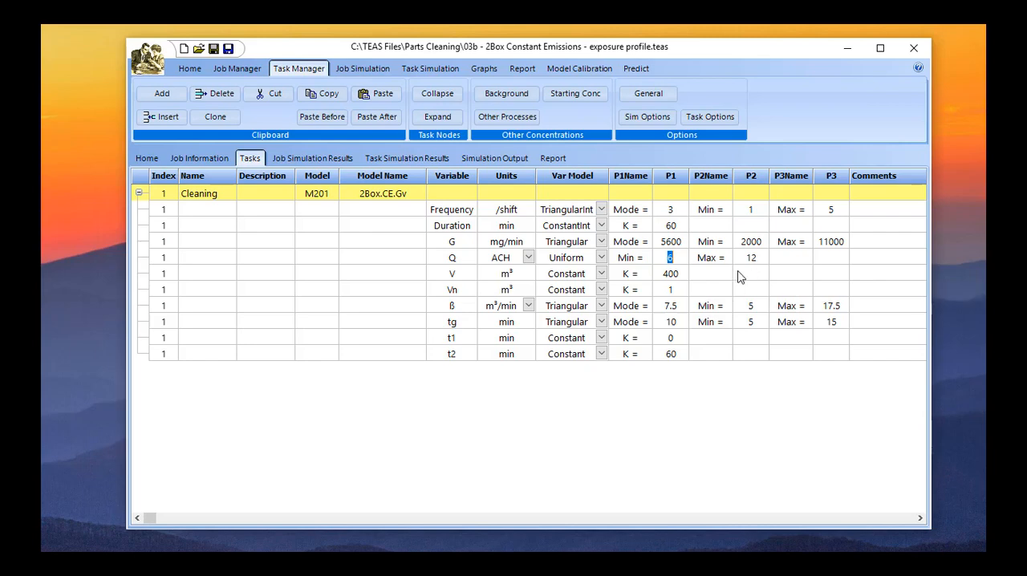
left_click(671, 276)
left_click(678, 290)
Generate several single random TWA values for the job to compare their Random Day profiles in the results gallery.
left_click(366, 70)
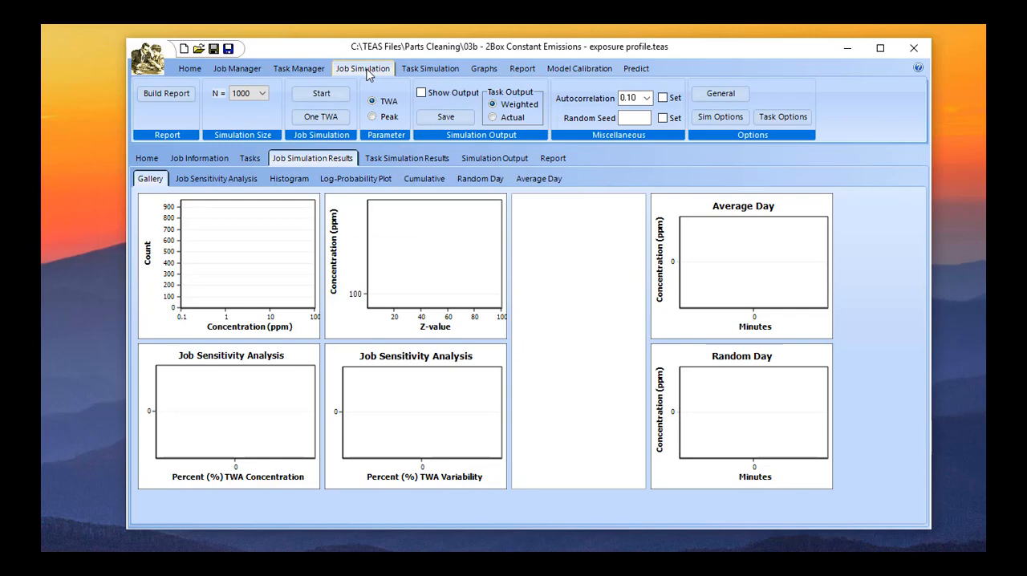
left_click(323, 119)
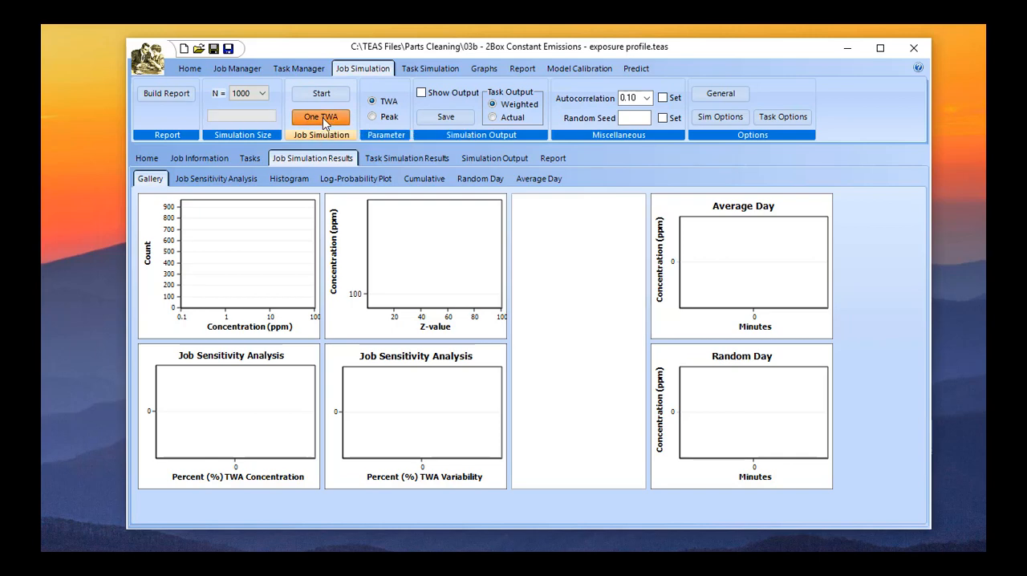
left_click(324, 119)
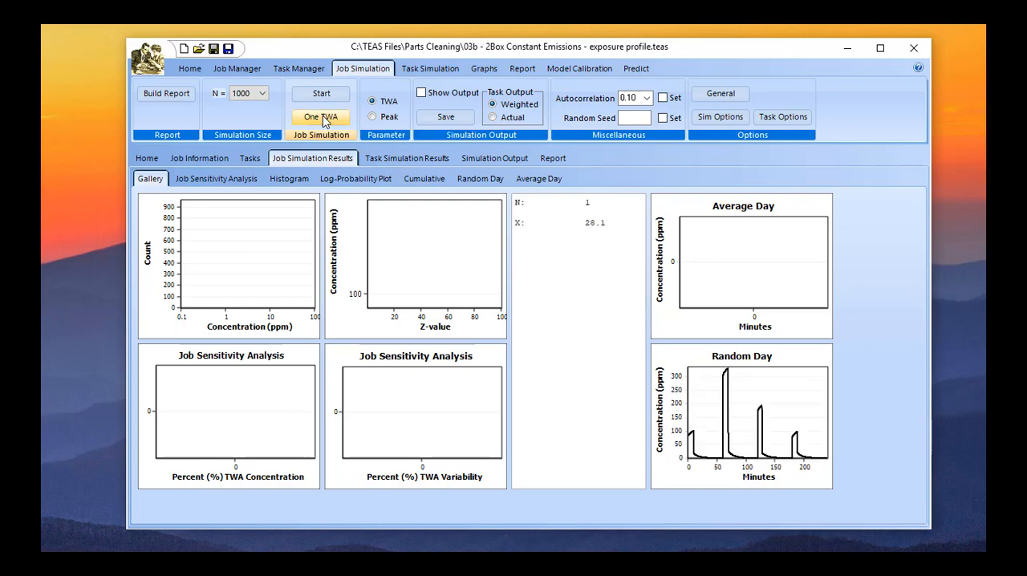
left_click(323, 119)
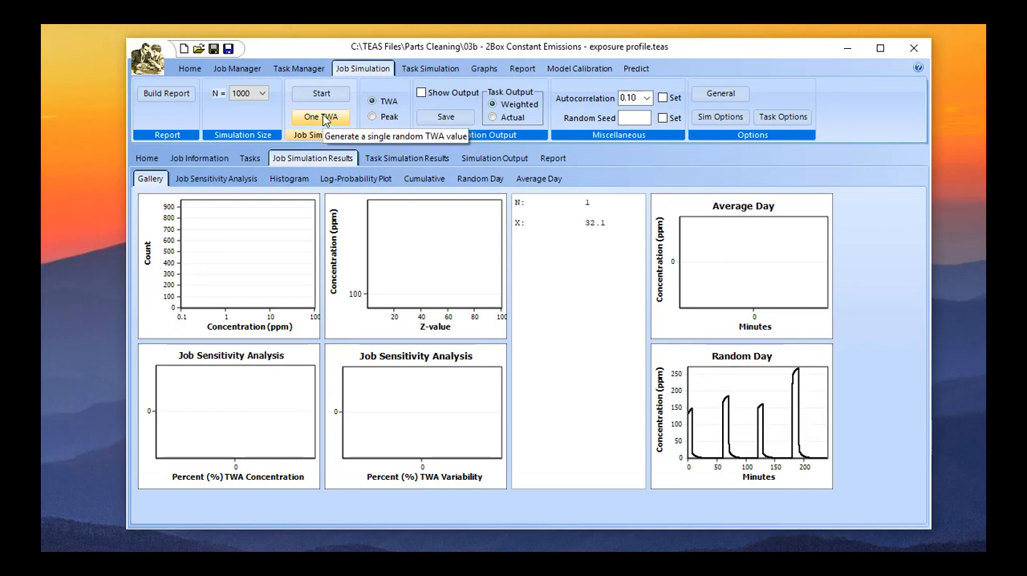
left_click(324, 118)
left_click(324, 119)
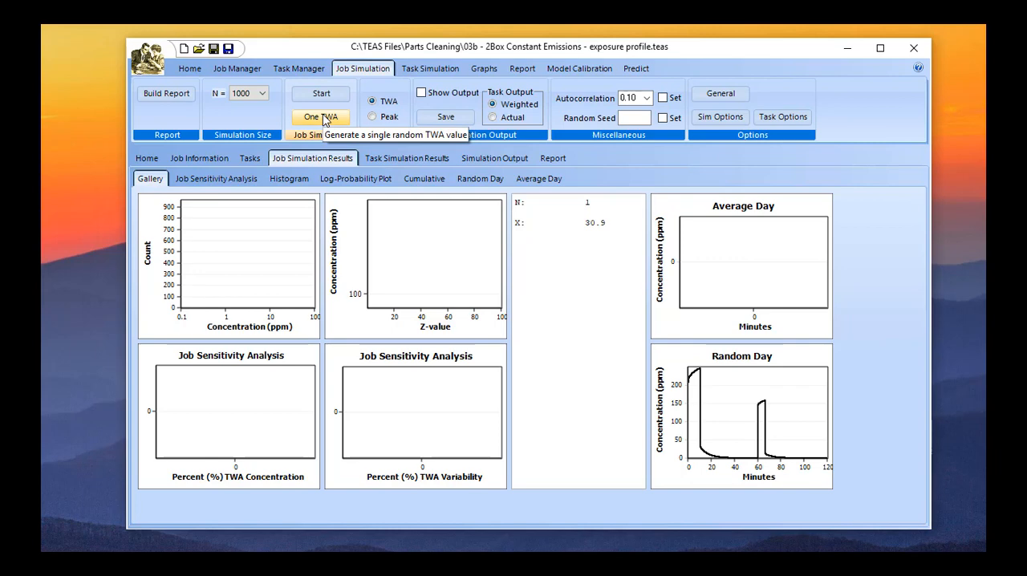
left_click(324, 118)
left_click(324, 119)
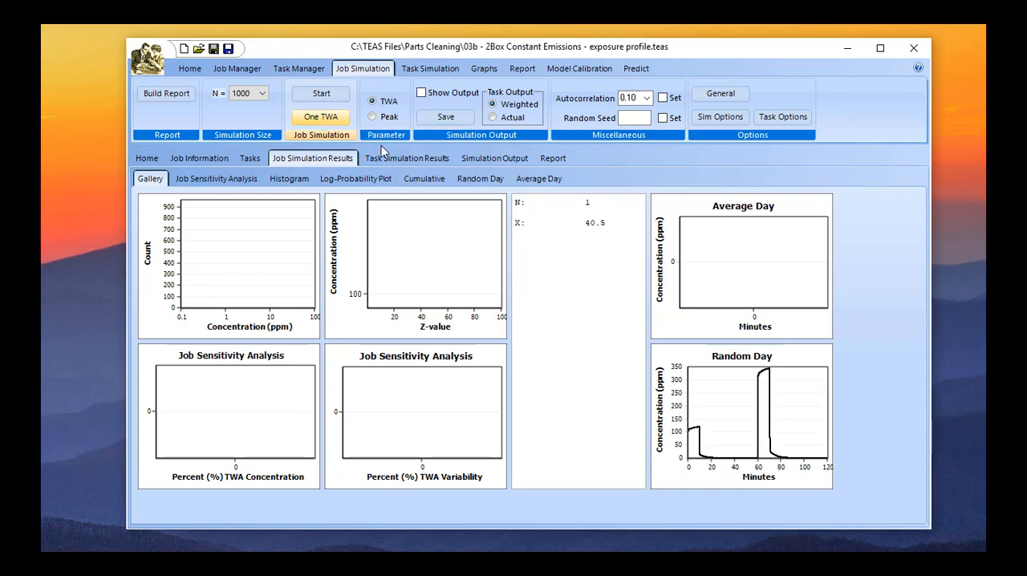
Enlarge the Random Day graph and generate several more single random TWA values.
left_click(702, 379)
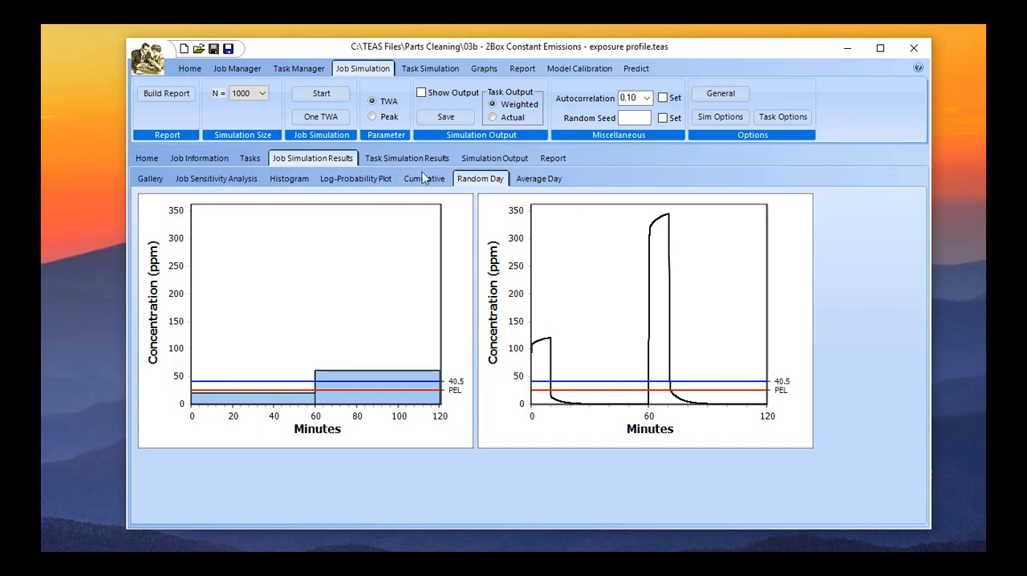
left_click(309, 122)
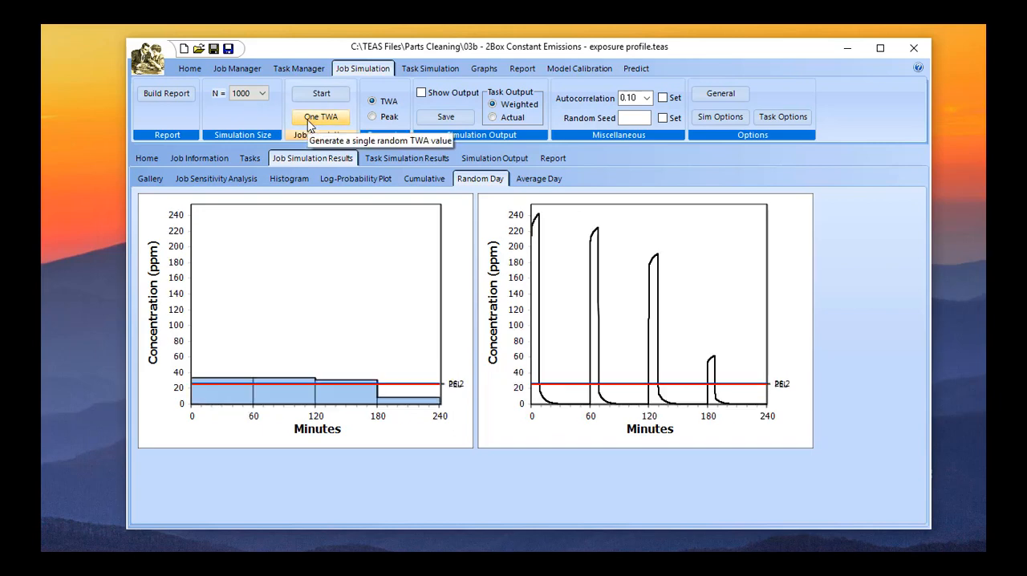
left_click(309, 122)
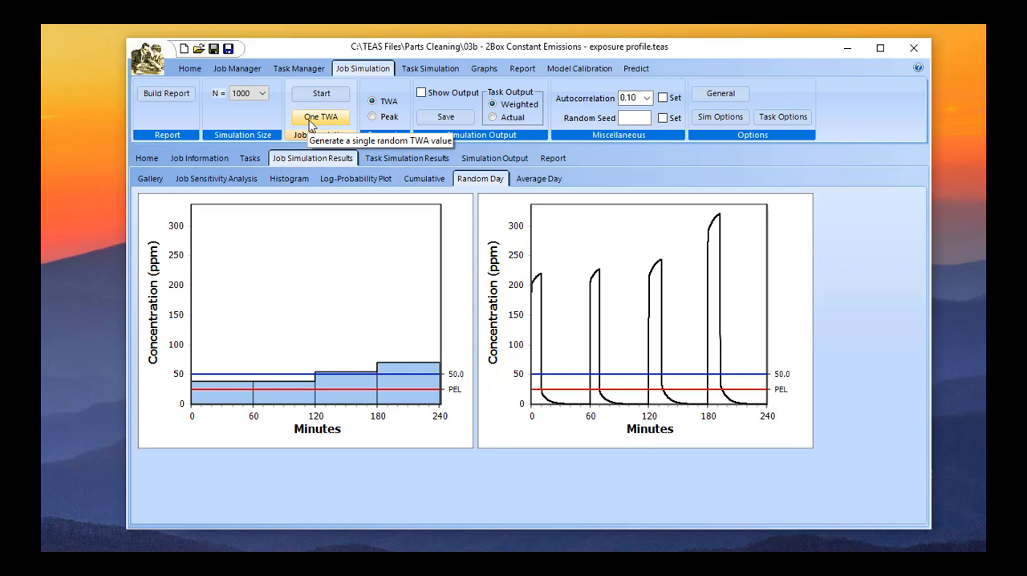
left_click(311, 123)
left_click(310, 123)
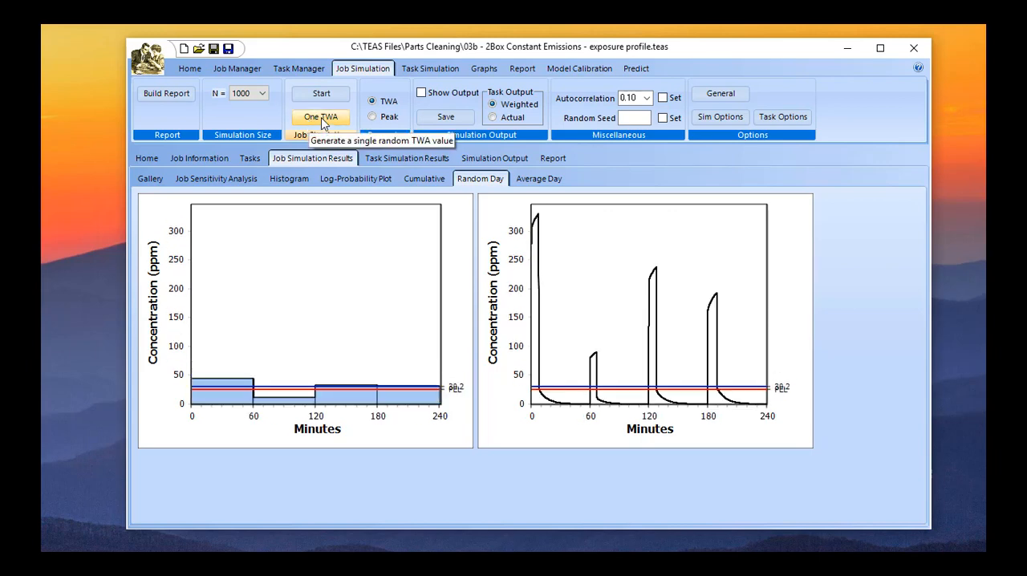
Set the task calculation to Shift TWA, assuming C=0 for the remainder of the shift.
left_click(780, 119)
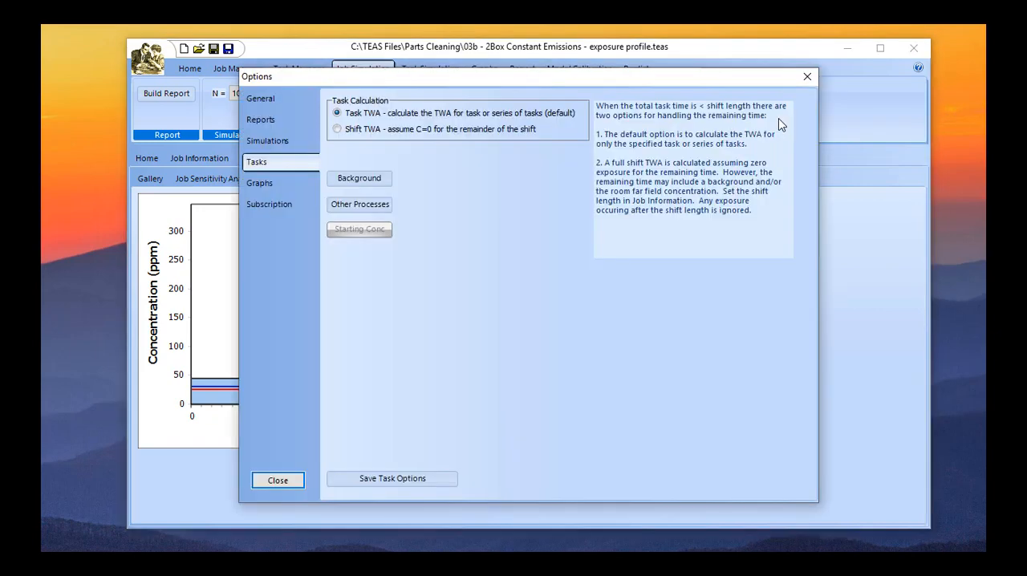
left_click(343, 130)
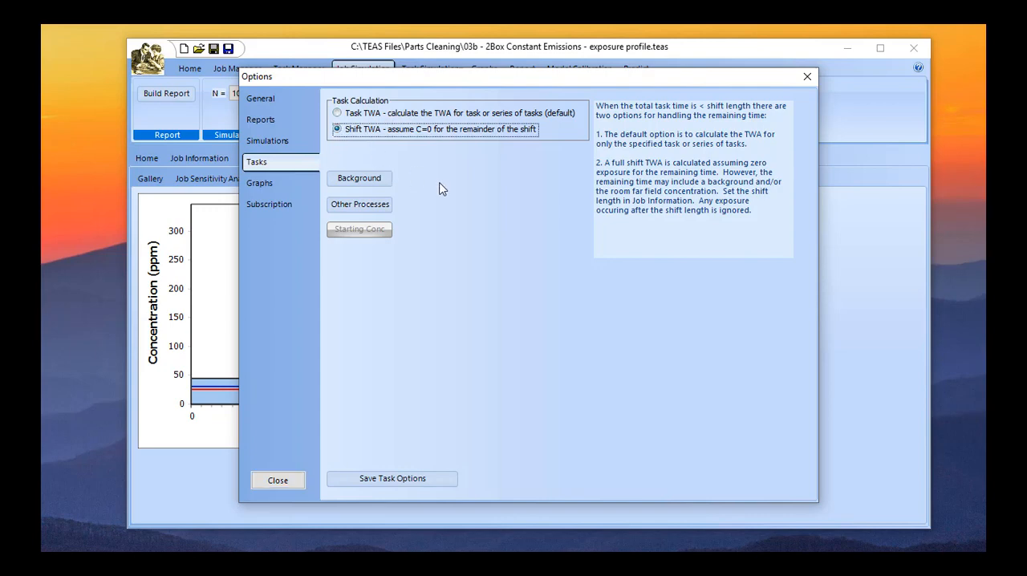
left_click(288, 483)
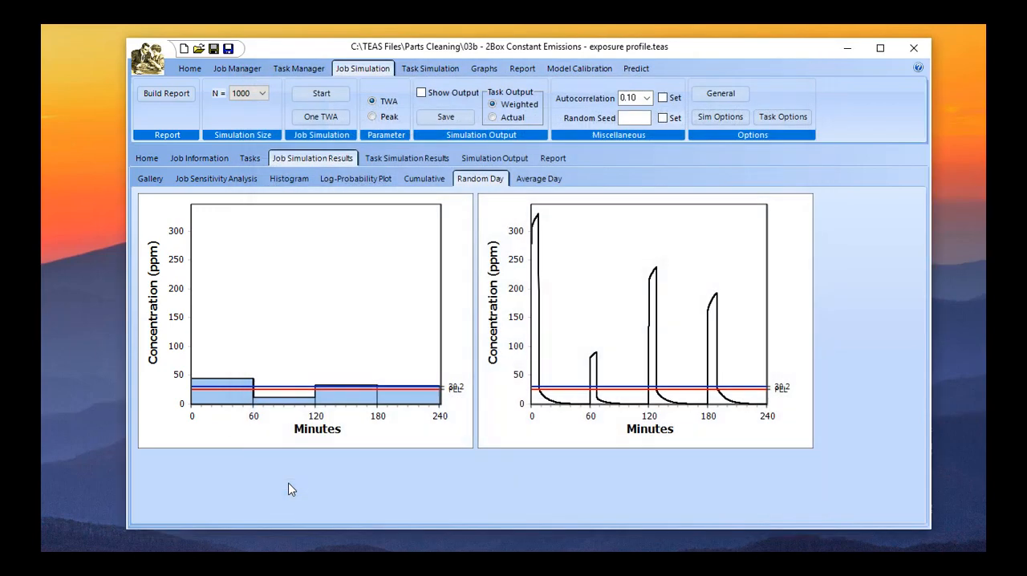
Generate several single random TWA values using the full-shift calculation.
left_click(323, 125)
left_click(324, 125)
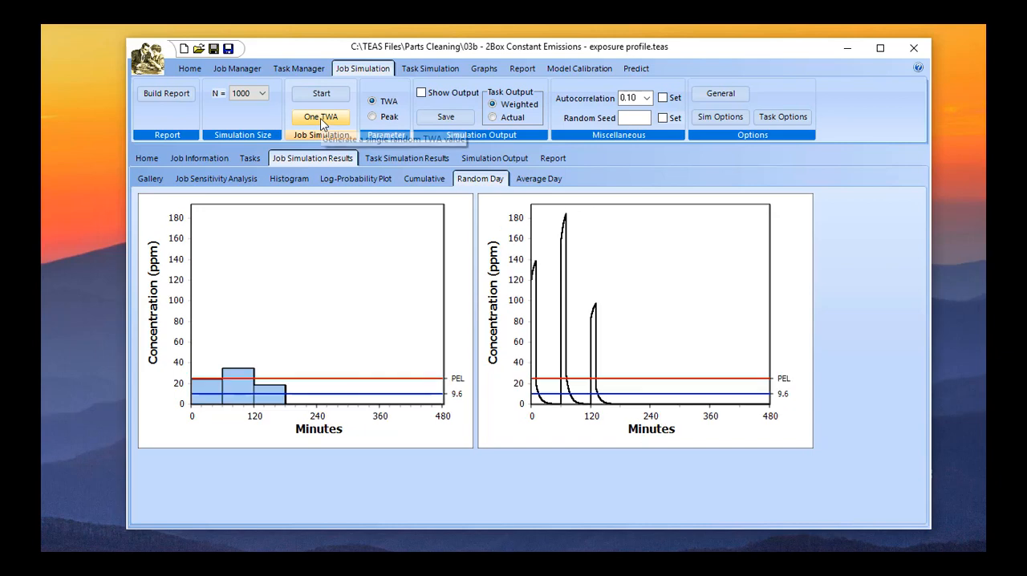
left_click(323, 122)
left_click(322, 122)
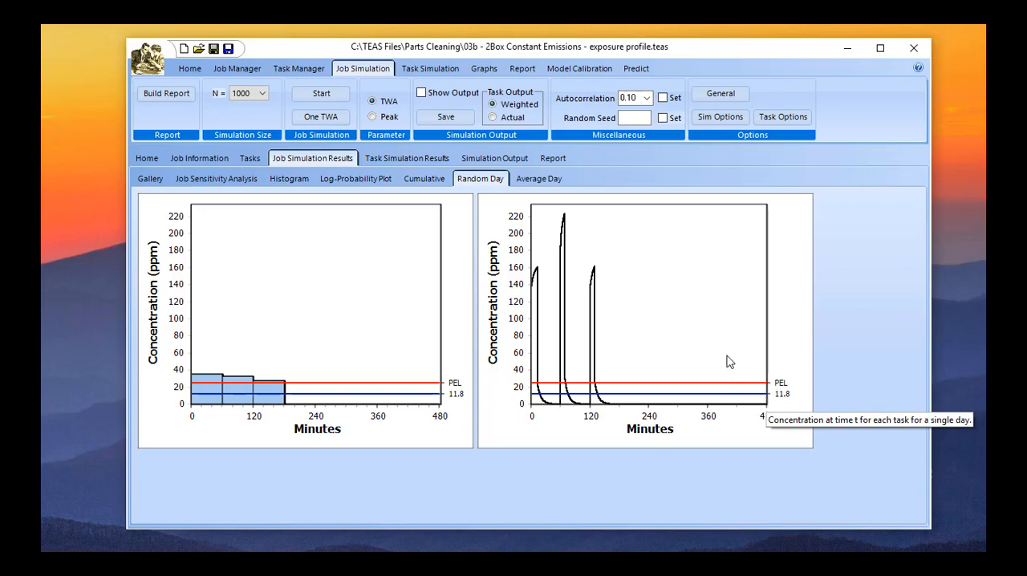
Run the job simulation with 1000 random TWA values and check the simulation size choices, keeping 1000.
left_click(320, 96)
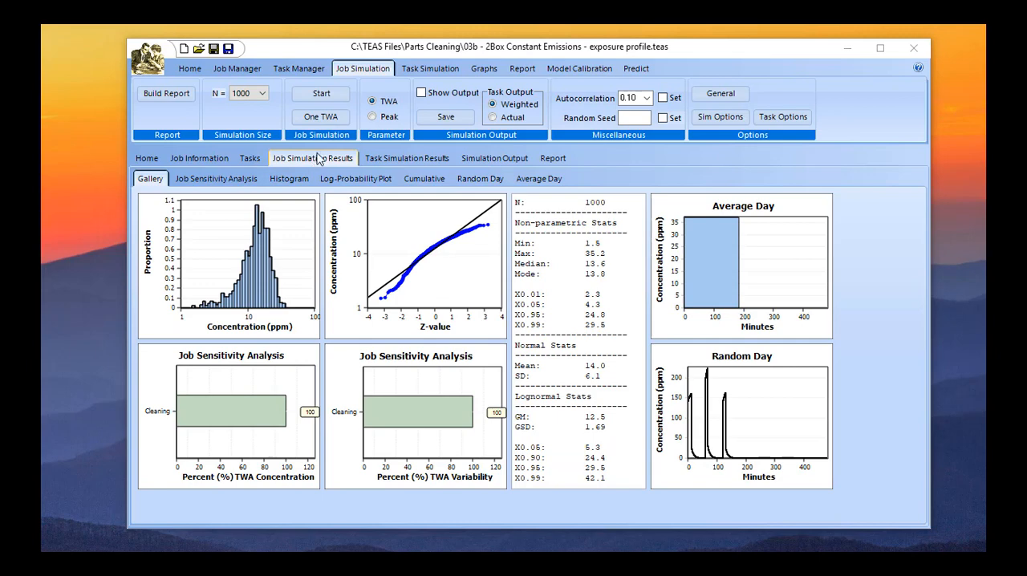
left_click(248, 93)
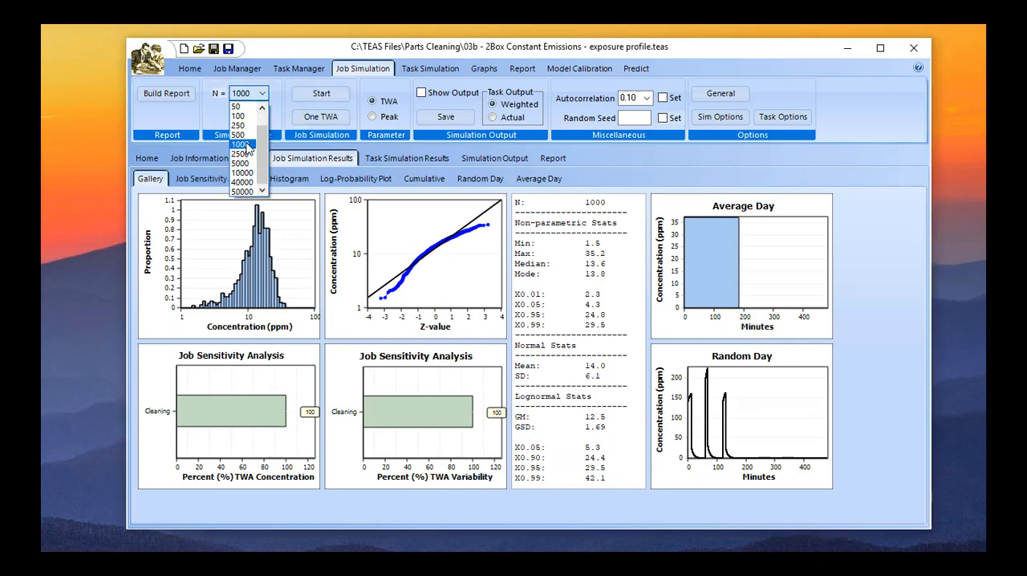
left_click(246, 146)
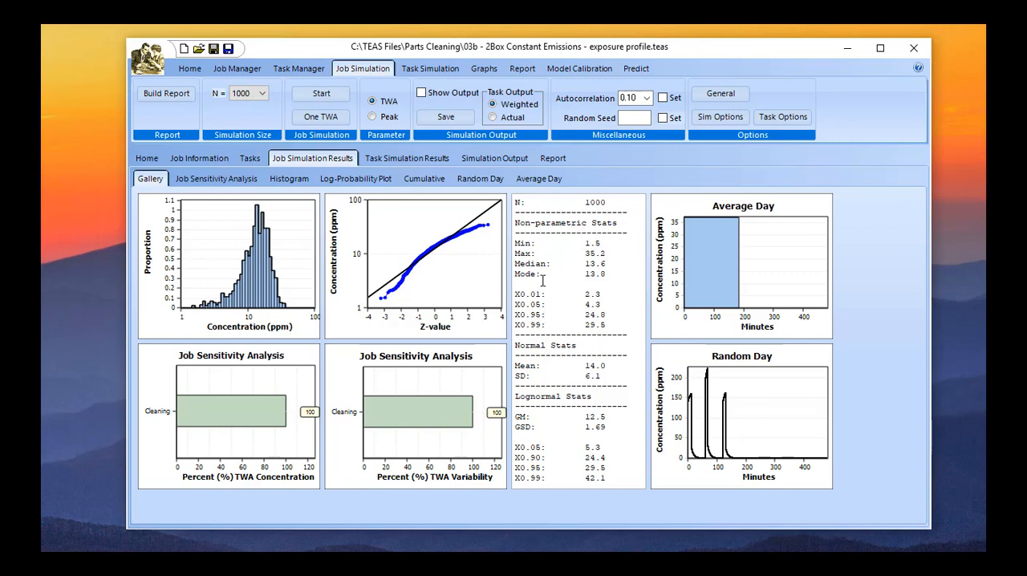
Enlarge the job histogram and rerun the 1000-value simulation several times to compare the distributions.
double_click(252, 253)
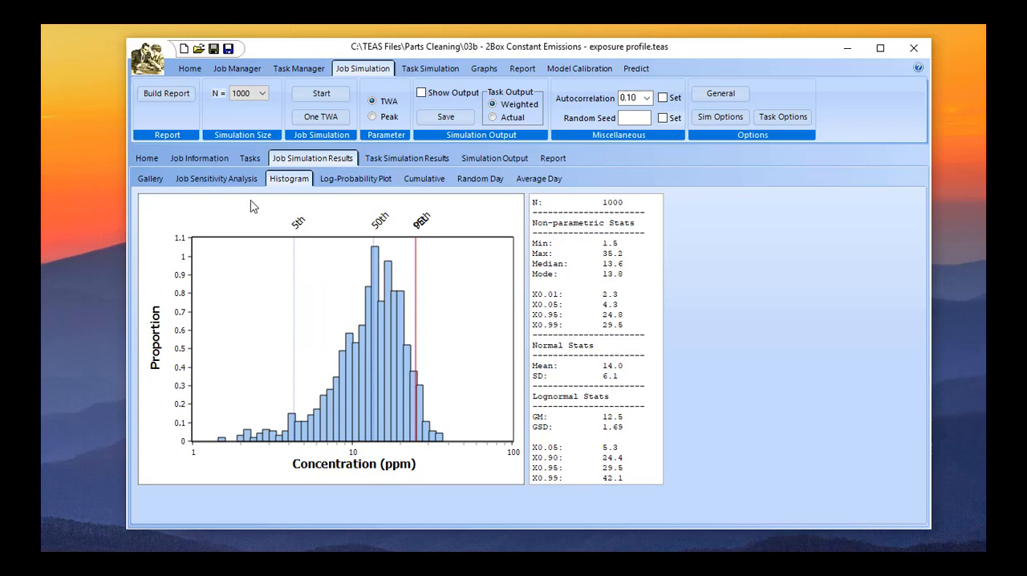
left_click(313, 96)
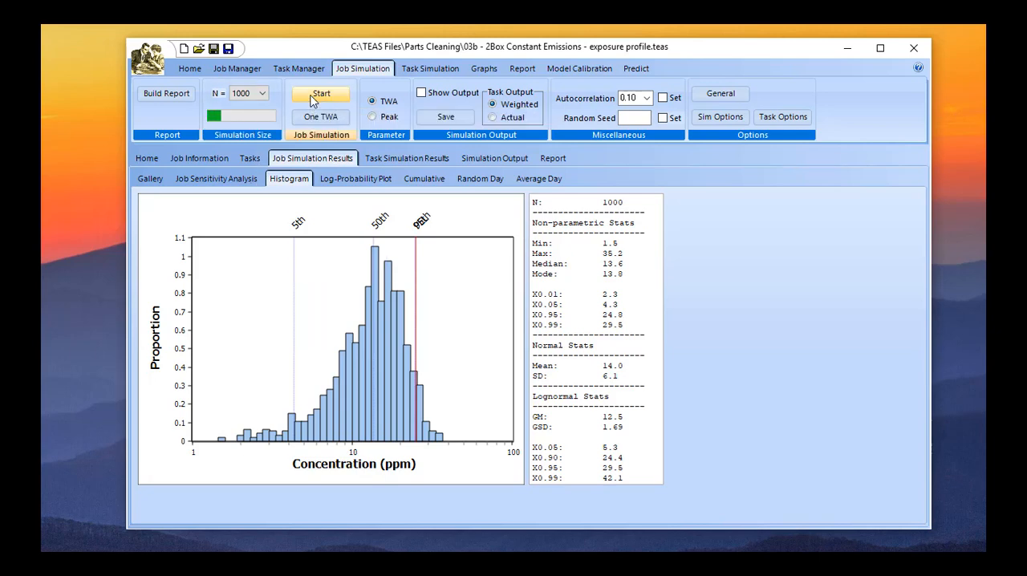
left_click(312, 96)
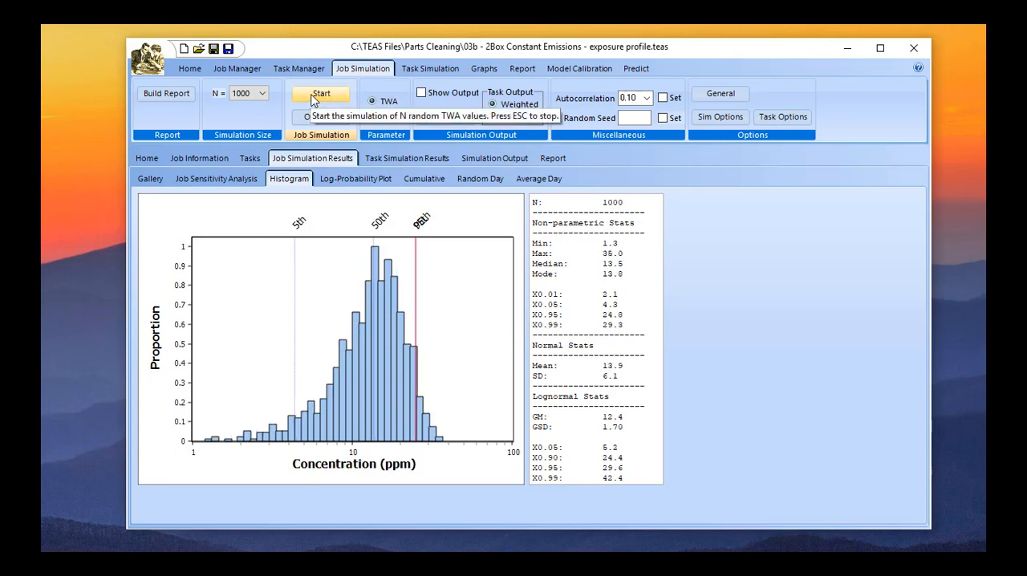
left_click(313, 98)
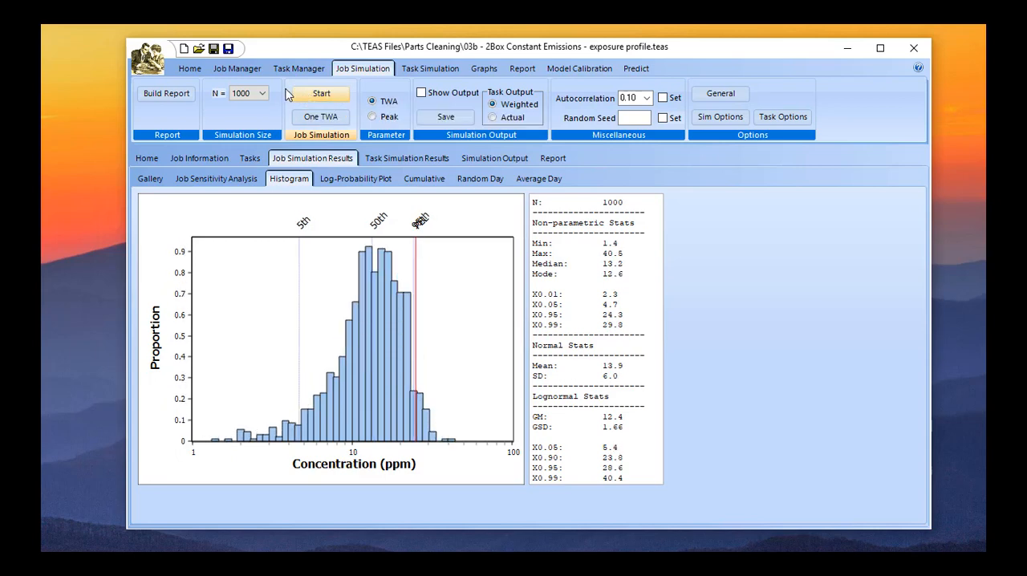
Set the simulation size to 10000 and run the job simulation.
left_click(257, 93)
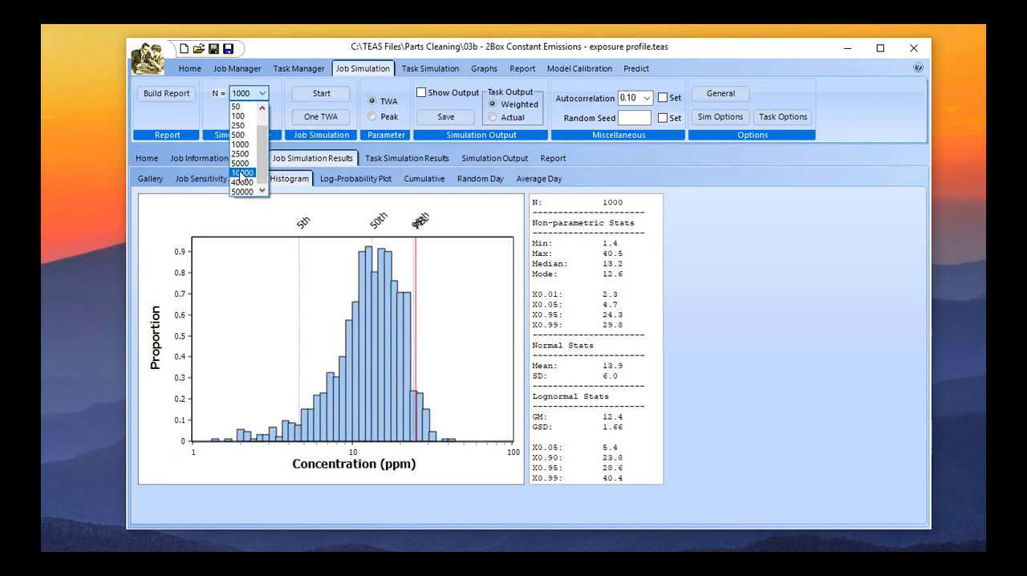
left_click(240, 174)
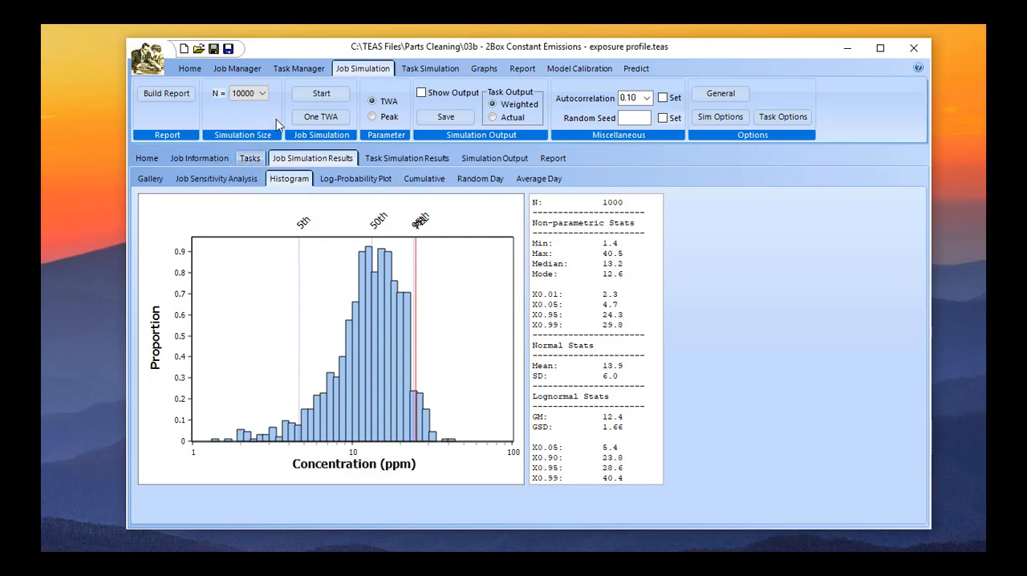
left_click(319, 94)
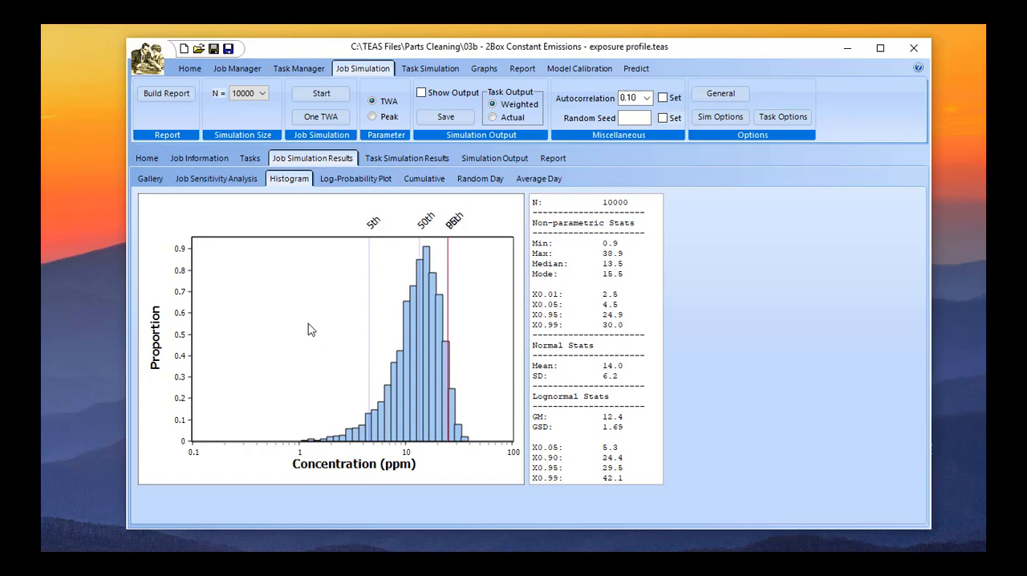
Set the Cleaning task's near-field end time t2 to a constant of 0 min.
left_click(252, 159)
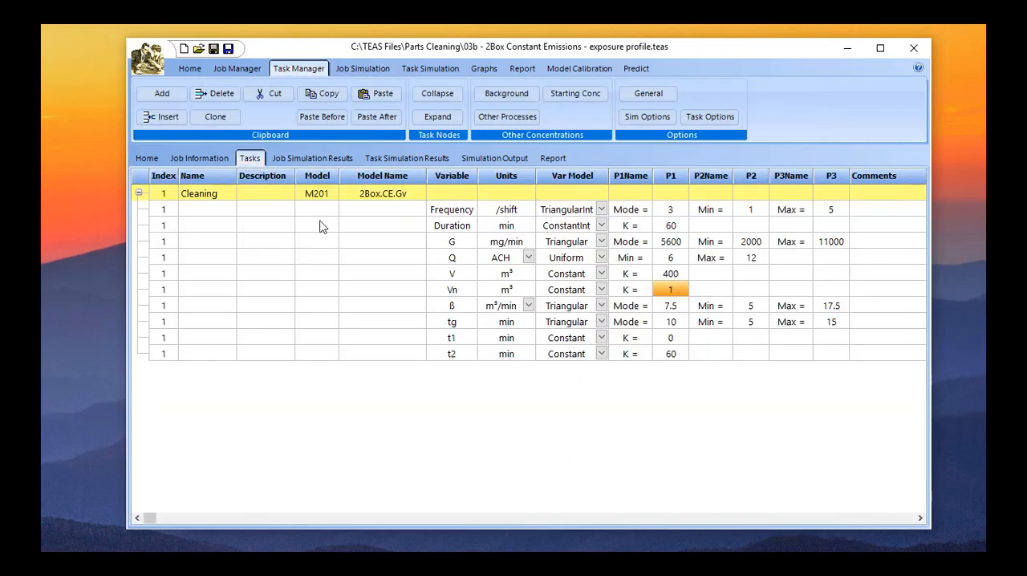
left_click(674, 357)
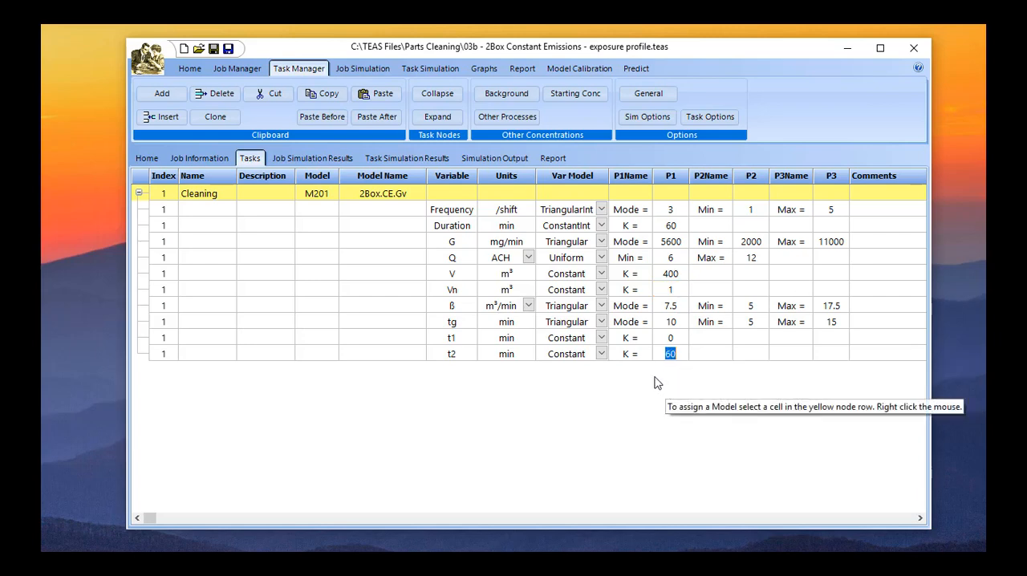
type("0")
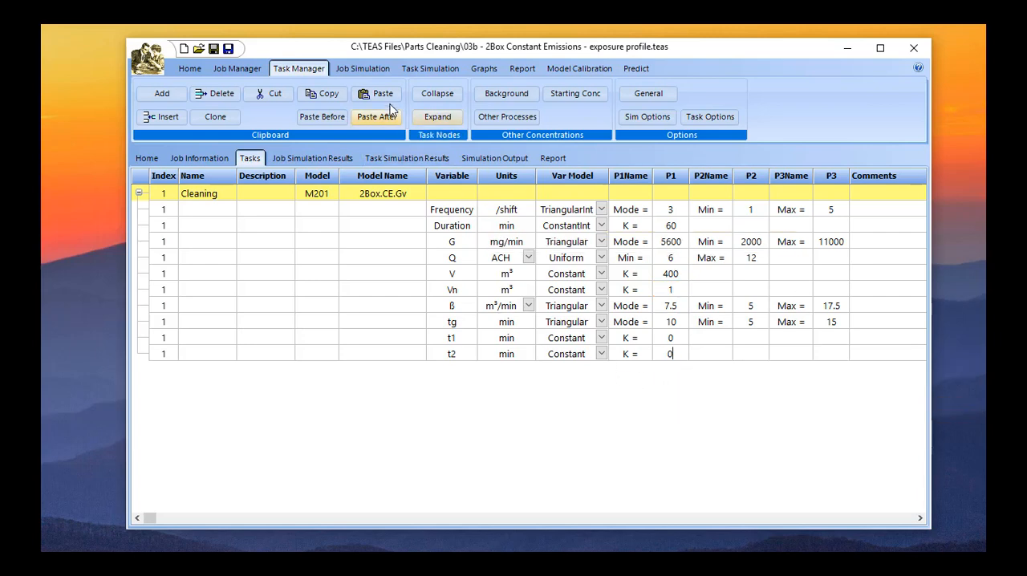
Run the job simulation of 10000 random TWA values with the near-field end time at 0 min.
left_click(359, 70)
left_click(325, 97)
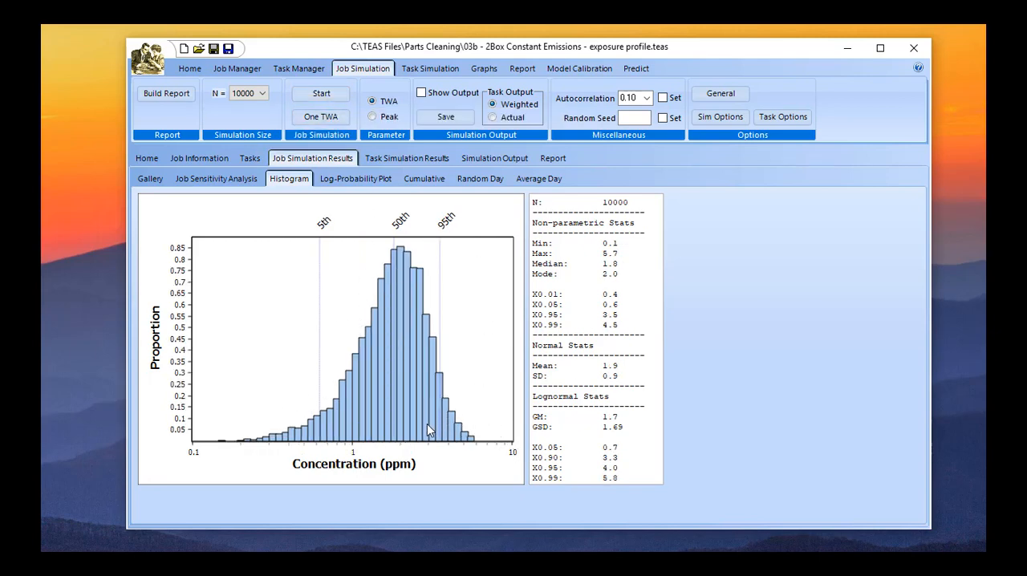
Fix the calculated job histogram's x-axis range to a minimum concentration of 0.1 and a maximum of 100.
double_click(434, 275)
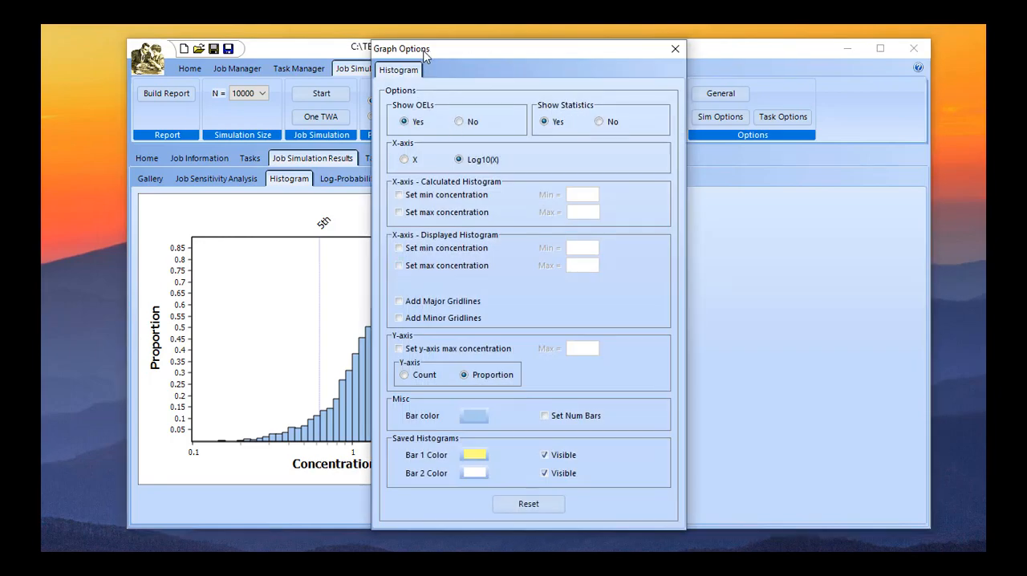
left_click_drag(424, 51, 711, 49)
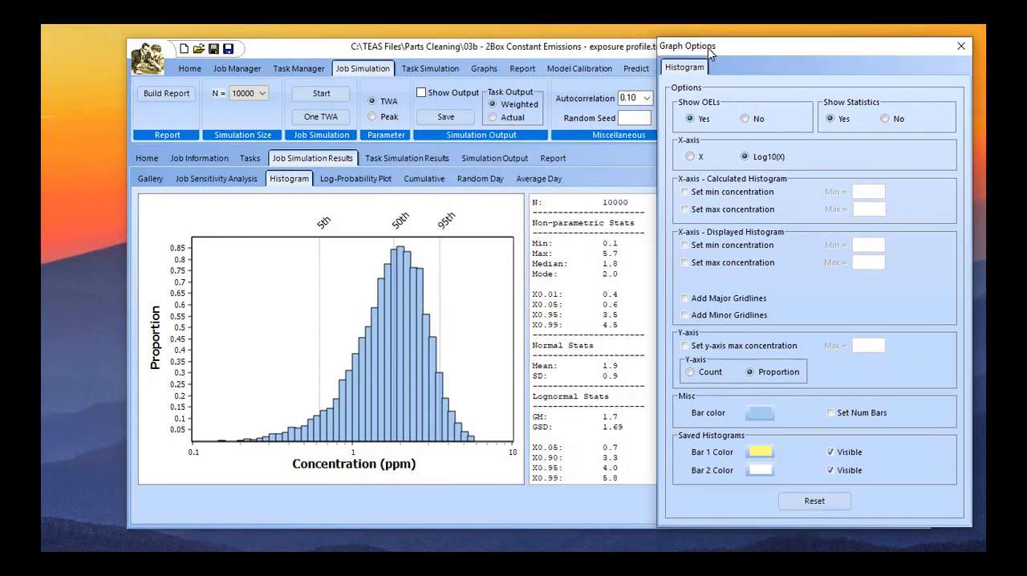
left_click(687, 194)
left_click(695, 210)
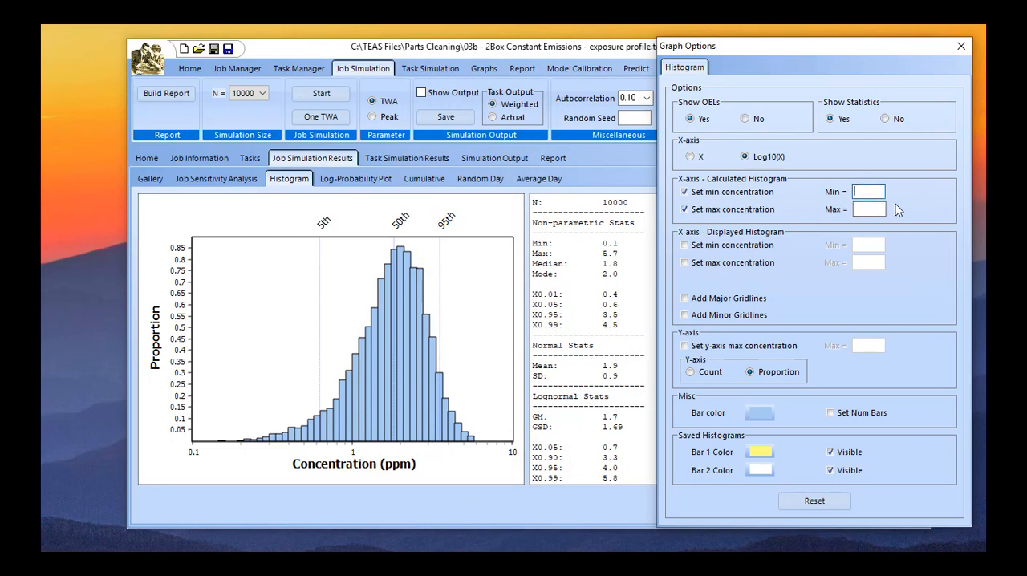
type("0100")
key("Tab")
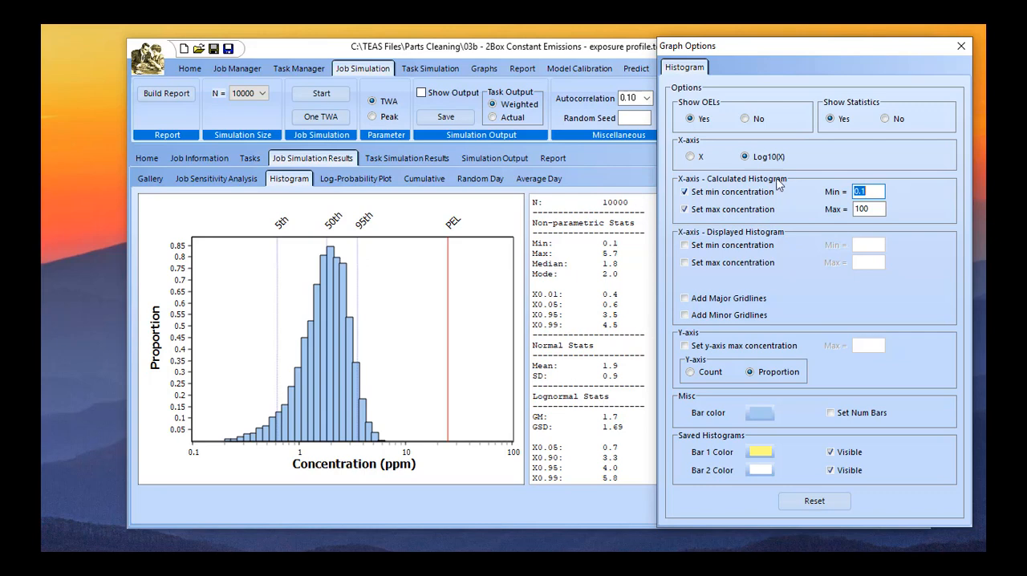
Hide the statistics markers on the job histogram and save the histogram for comparison.
left_click(886, 119)
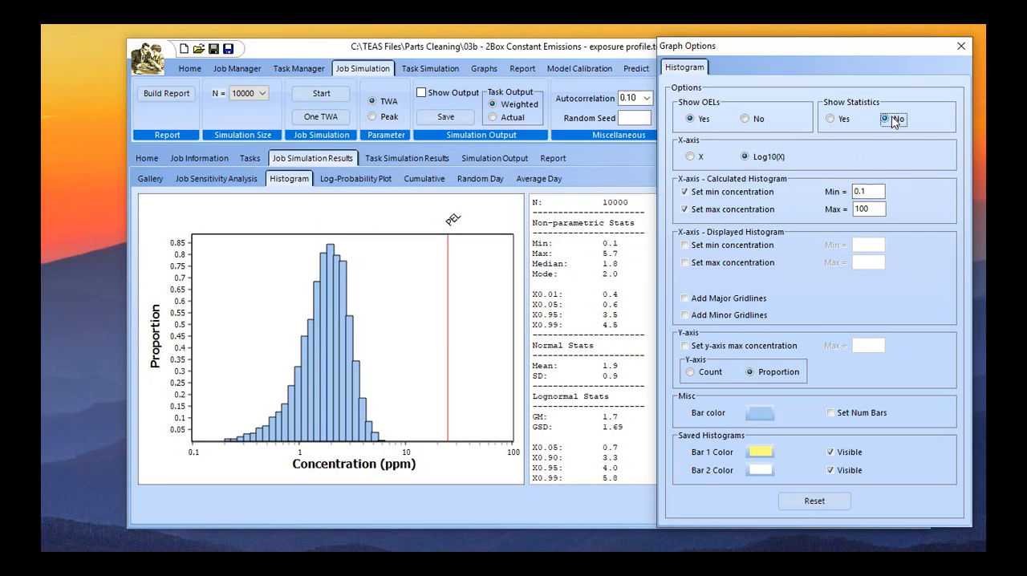
right_click(361, 251)
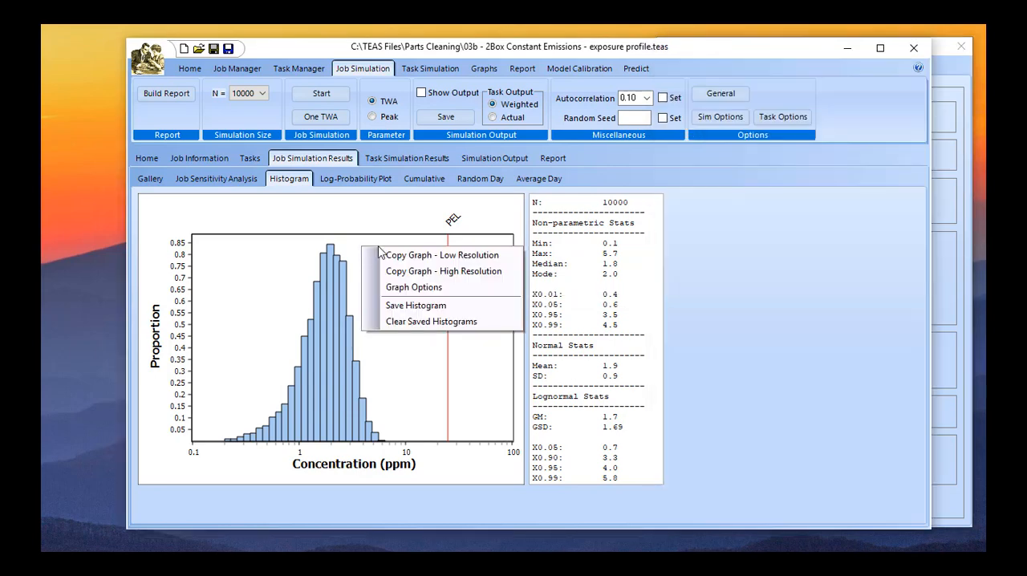
left_click(414, 305)
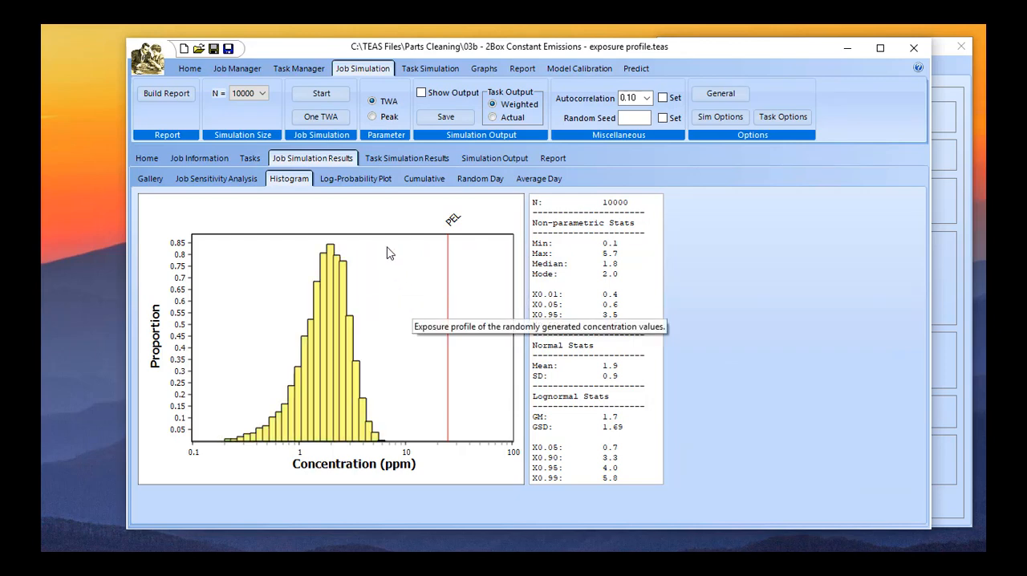
Set the Cleaning task's near-field end time t2 to a constant of 60 min.
left_click(254, 159)
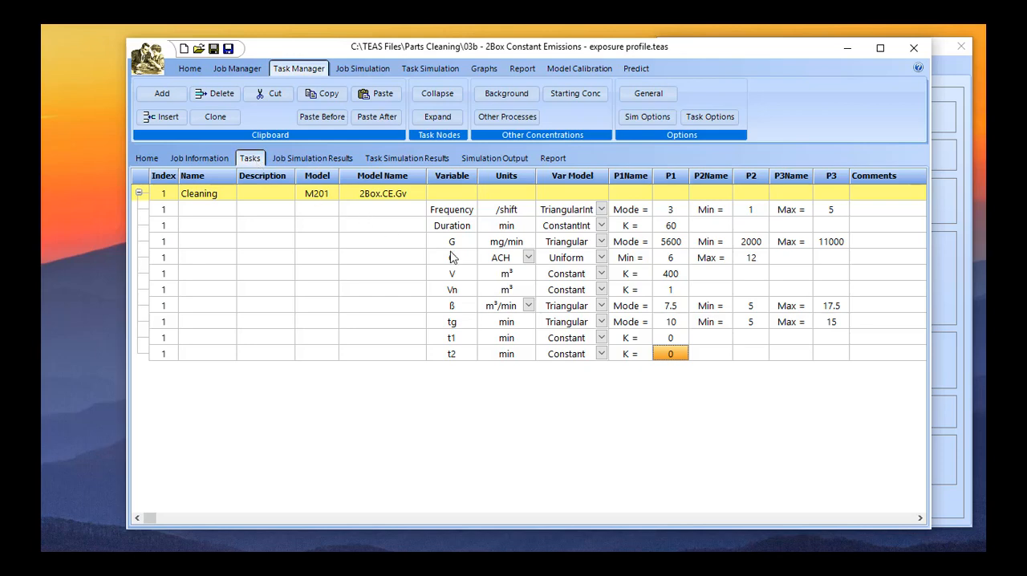
left_click(666, 353)
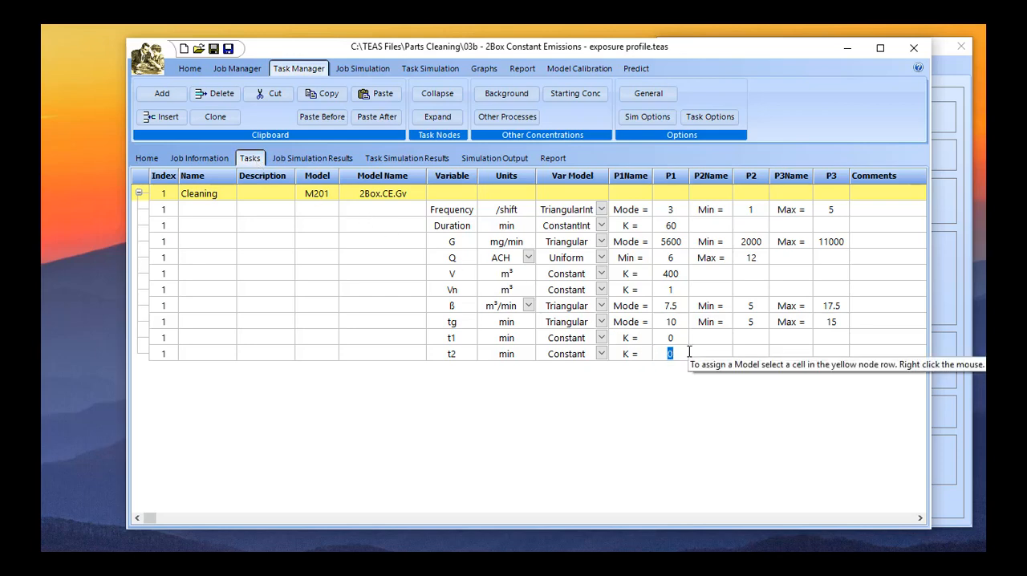
type("60")
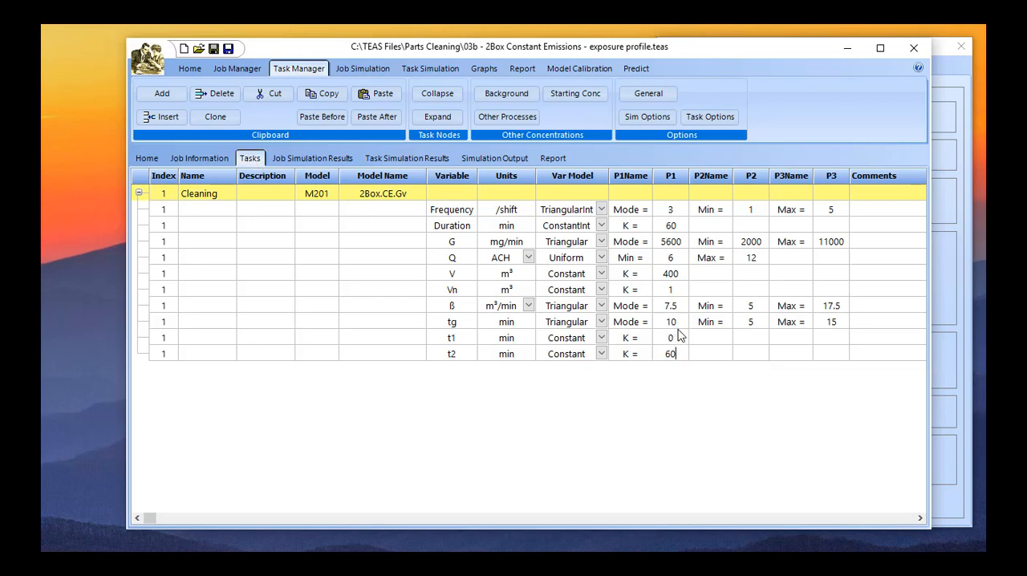
Rerun the 10000-value job simulation to overlay the new exposure distribution on the saved histogram.
left_click(357, 69)
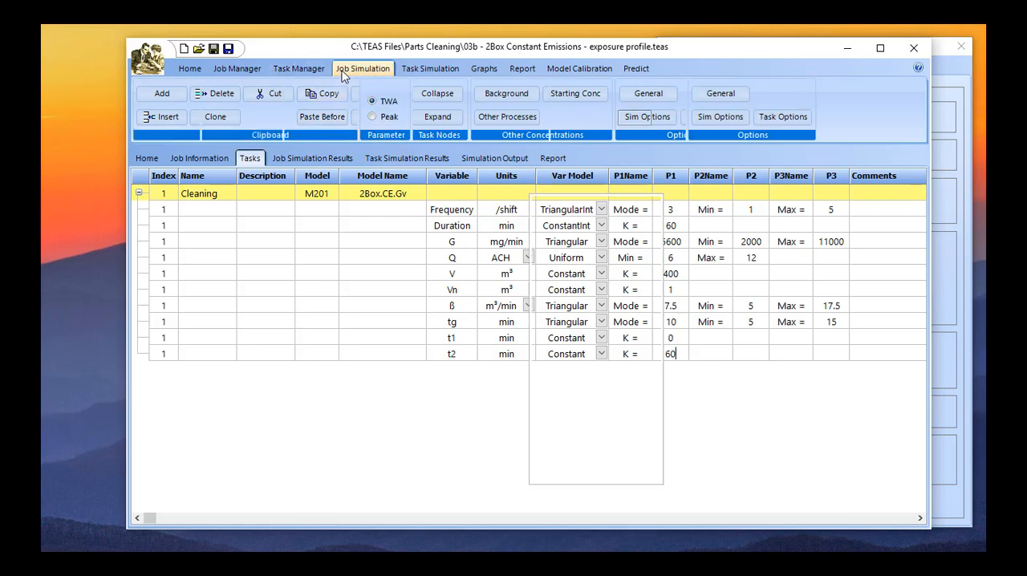
left_click(325, 95)
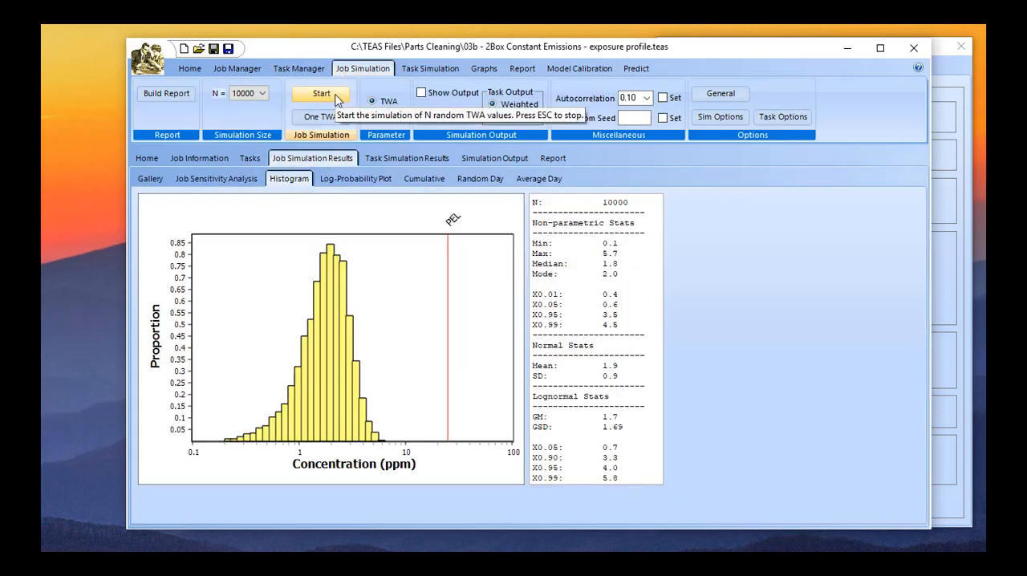
left_click(336, 97)
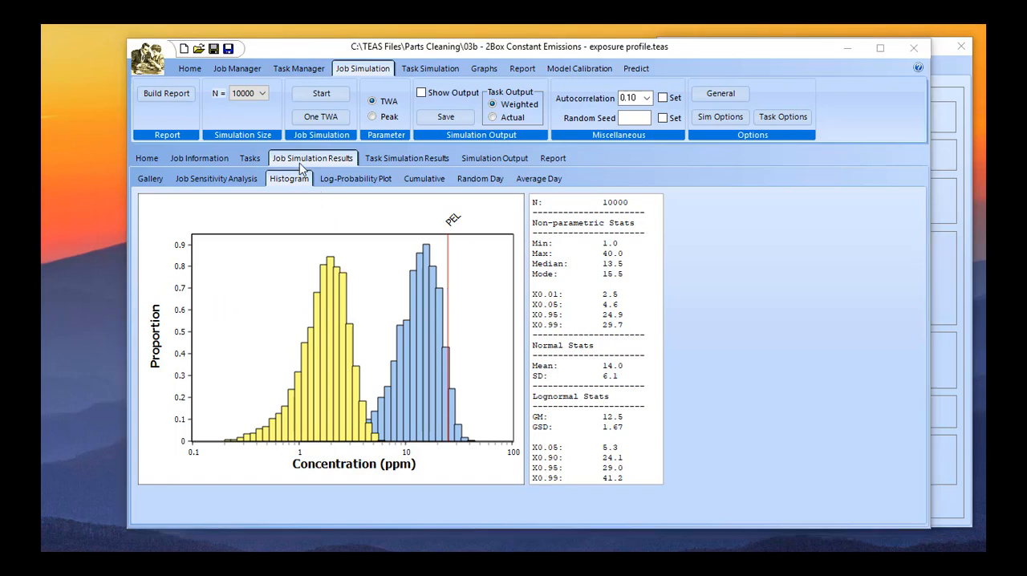
Build the job simulation report and review its job, substance, exposure limit, task, simulation option, statistics and graph sections.
left_click(177, 95)
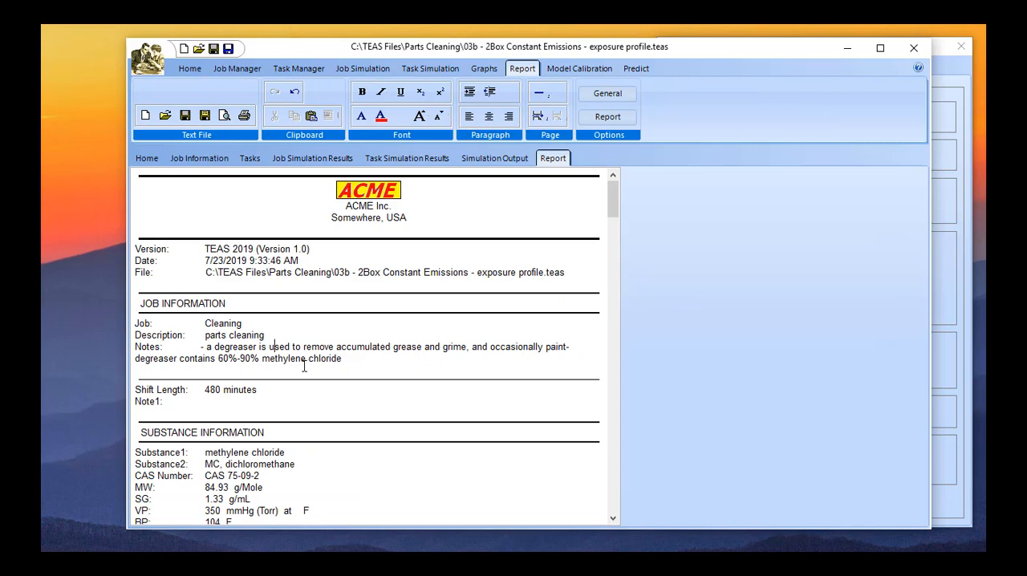
scroll(304, 366, "down", 5)
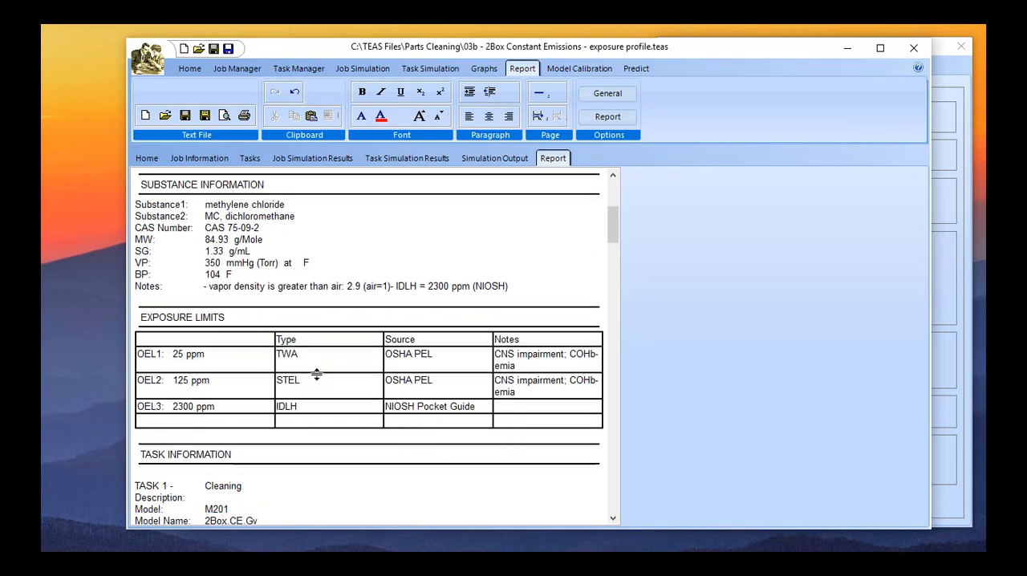
scroll(317, 374, "down", 5)
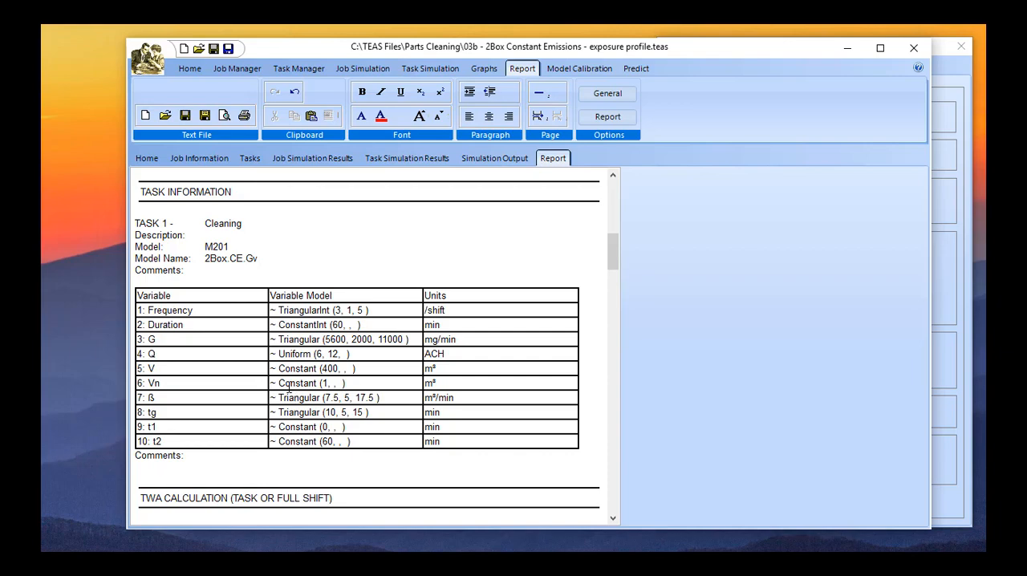
scroll(289, 389, "down", 5)
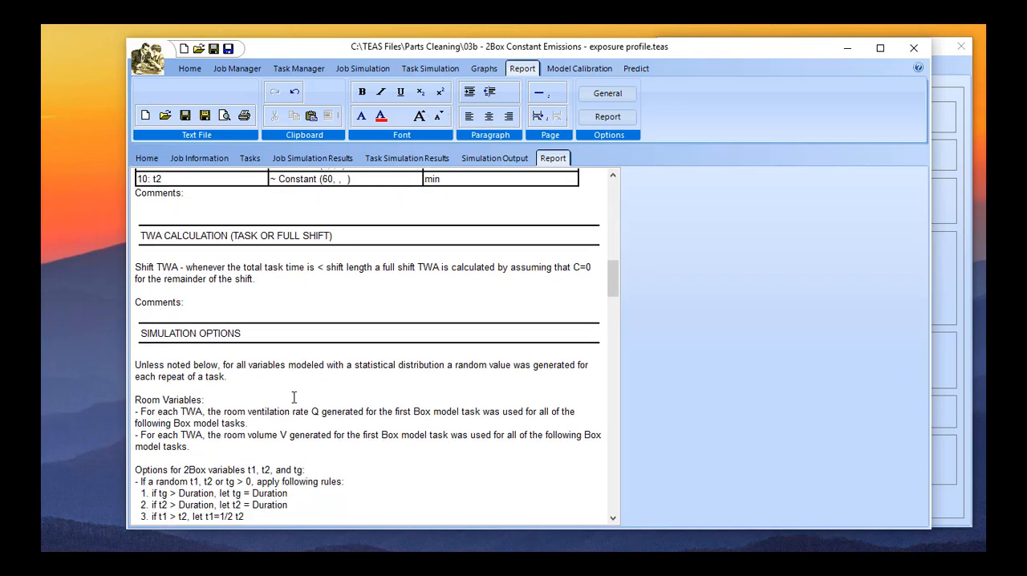
scroll(293, 397, "down", 1)
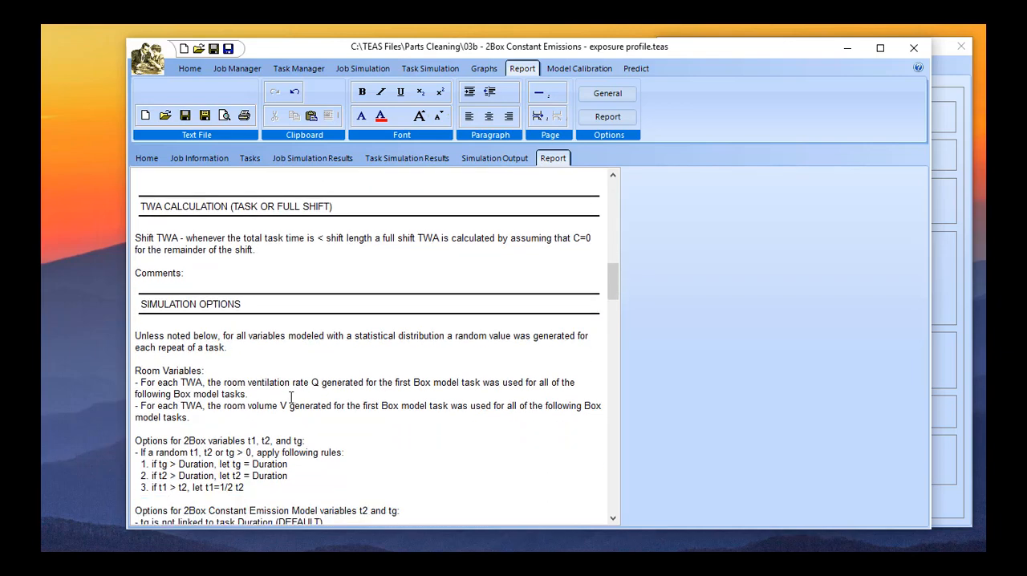
scroll(289, 399, "down", 10)
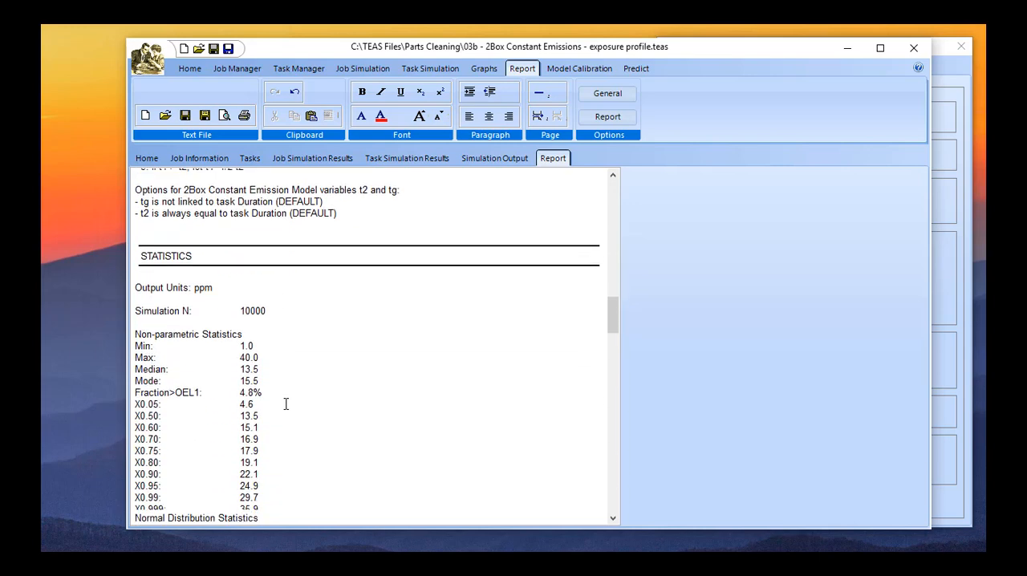
scroll(285, 404, "down", 3)
scroll(286, 404, "down", 14)
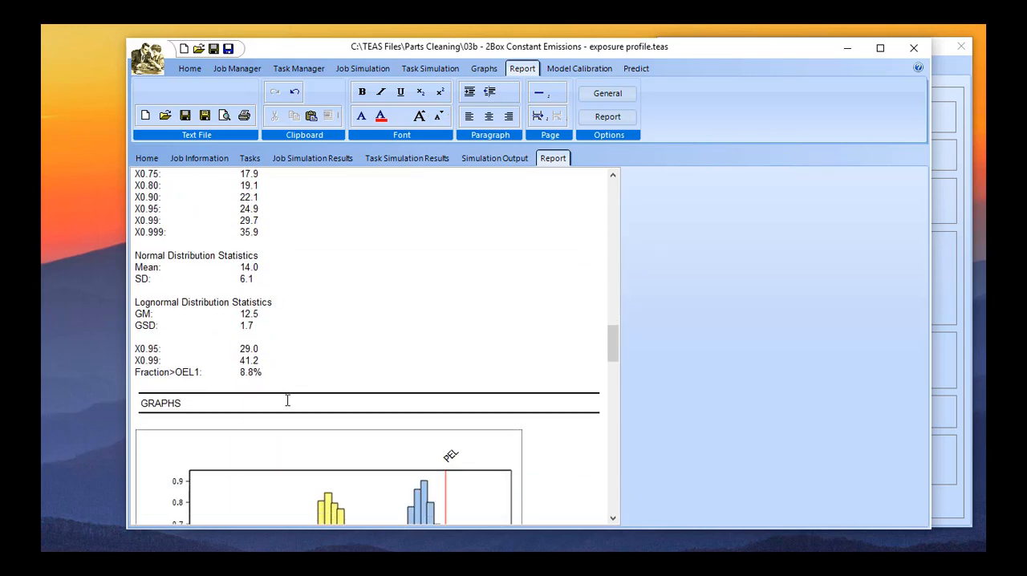
scroll(287, 402, "down", 14)
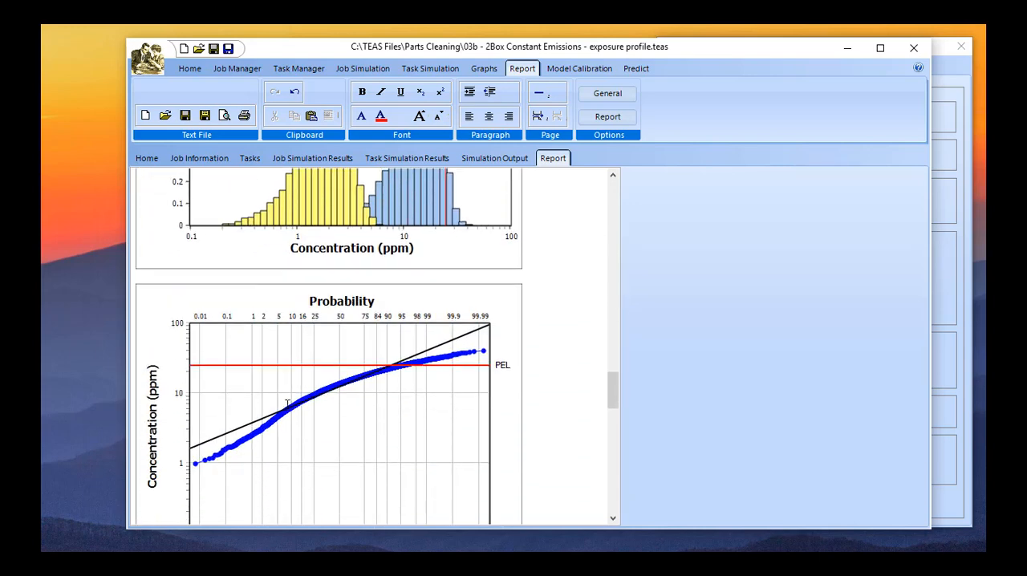
scroll(291, 409, "down", 10)
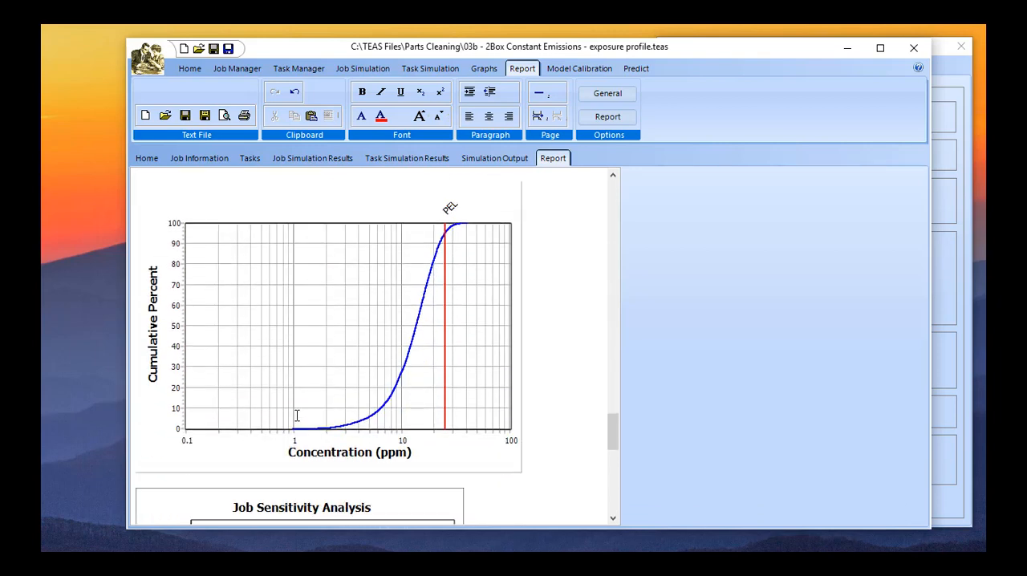